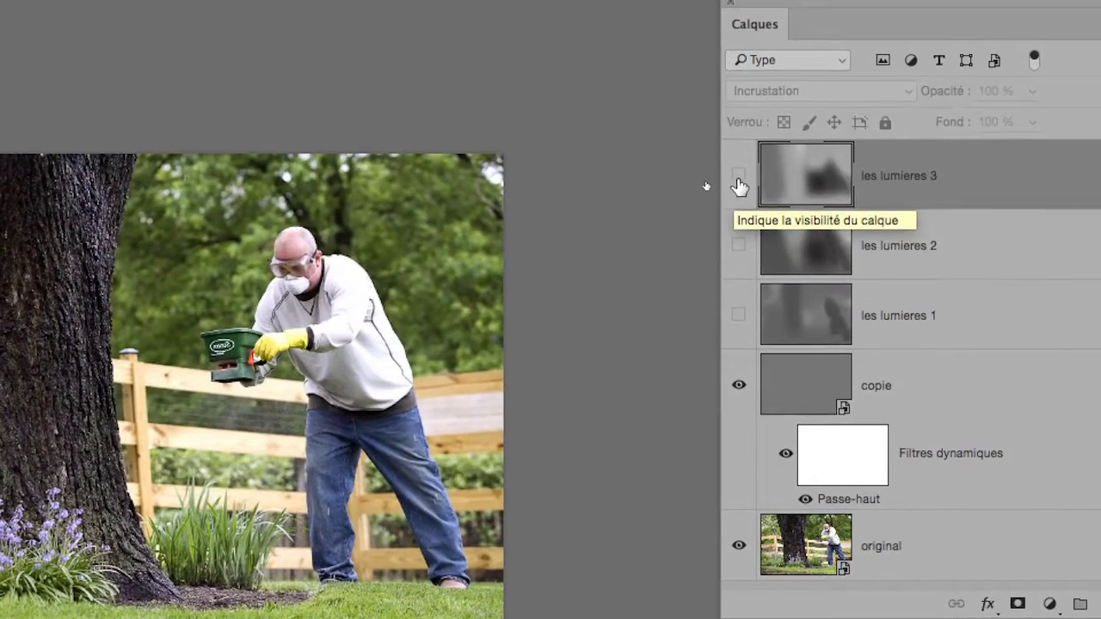
# Preview the "les lumieres 3" layer and hide it again, and move the image window farther from the Calques panel
pyautogui.click(739, 178)
pyautogui.click(738, 179)
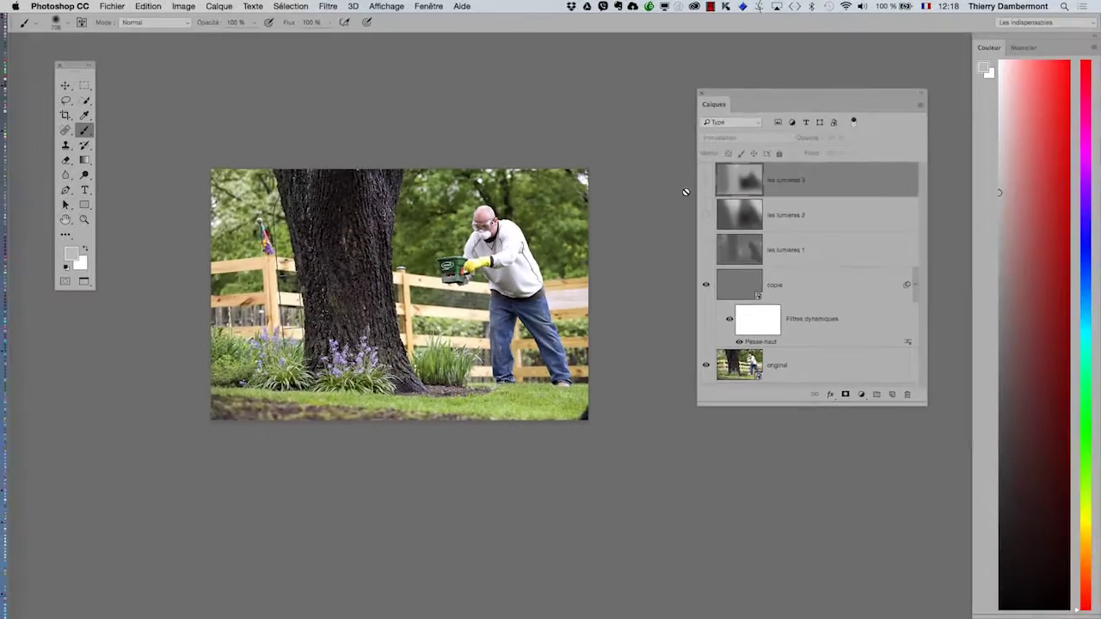
pyautogui.moveTo(532, 166); pyautogui.dragTo(264, 91)
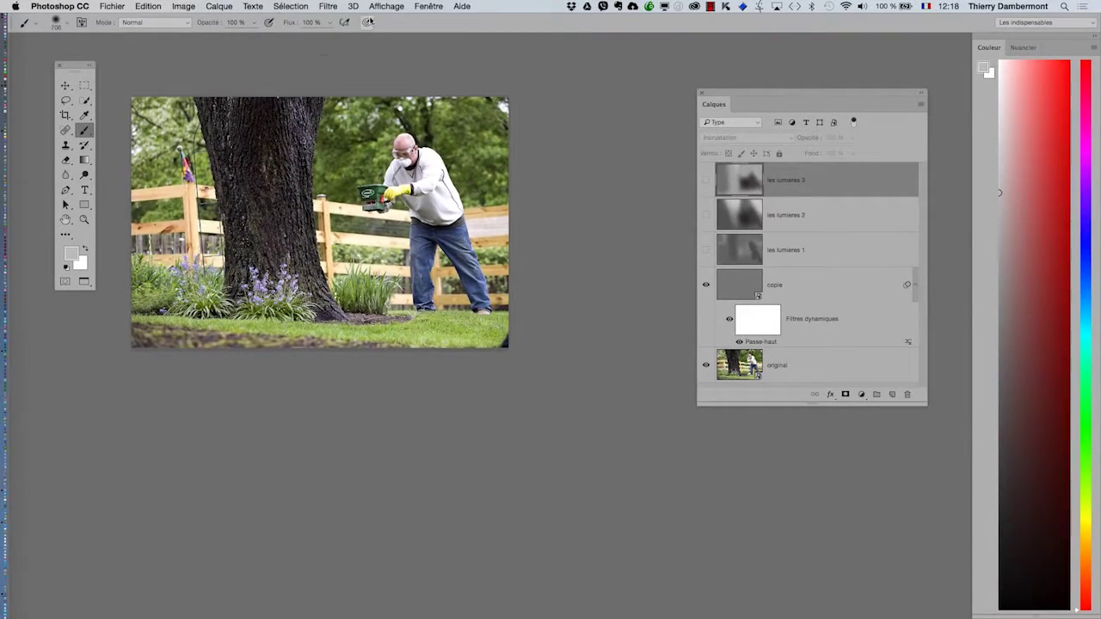
# Show the Compositions de calques panel and float the docked Couleur panel group over the workspace
pyautogui.click(426, 7)
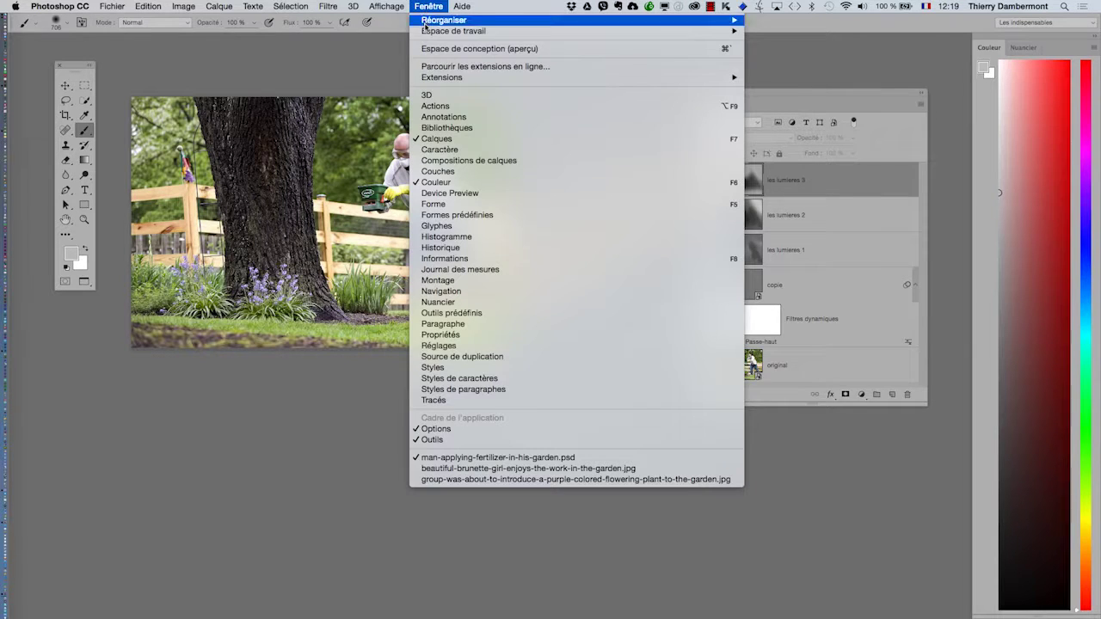
pyautogui.click(460, 167)
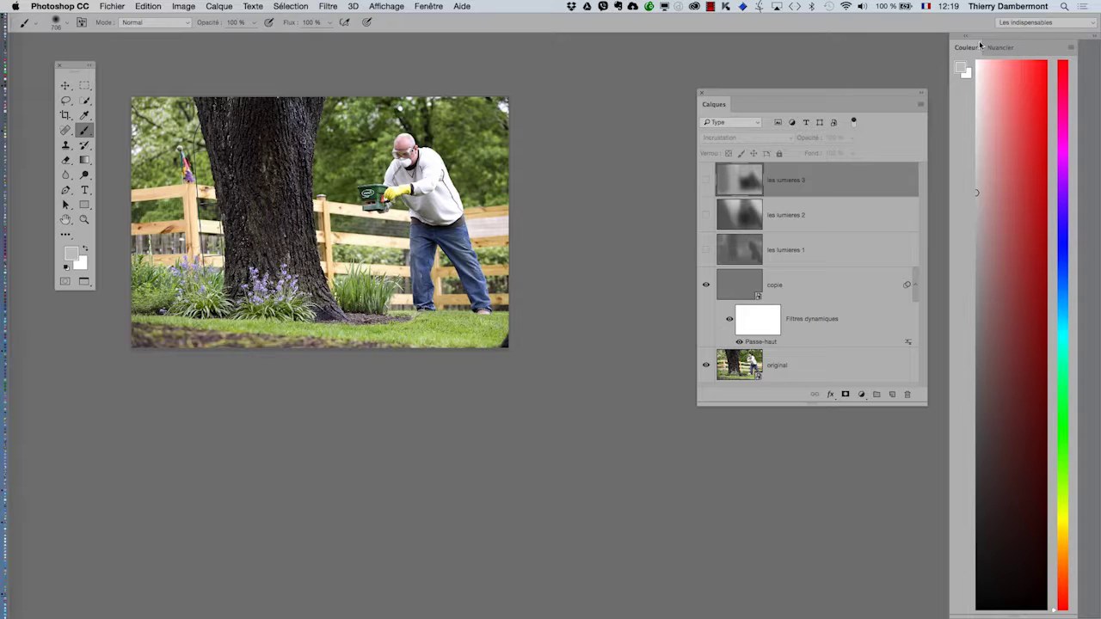
pyautogui.moveTo(977, 41); pyautogui.dragTo(501, 193)
pyautogui.click(428, 6)
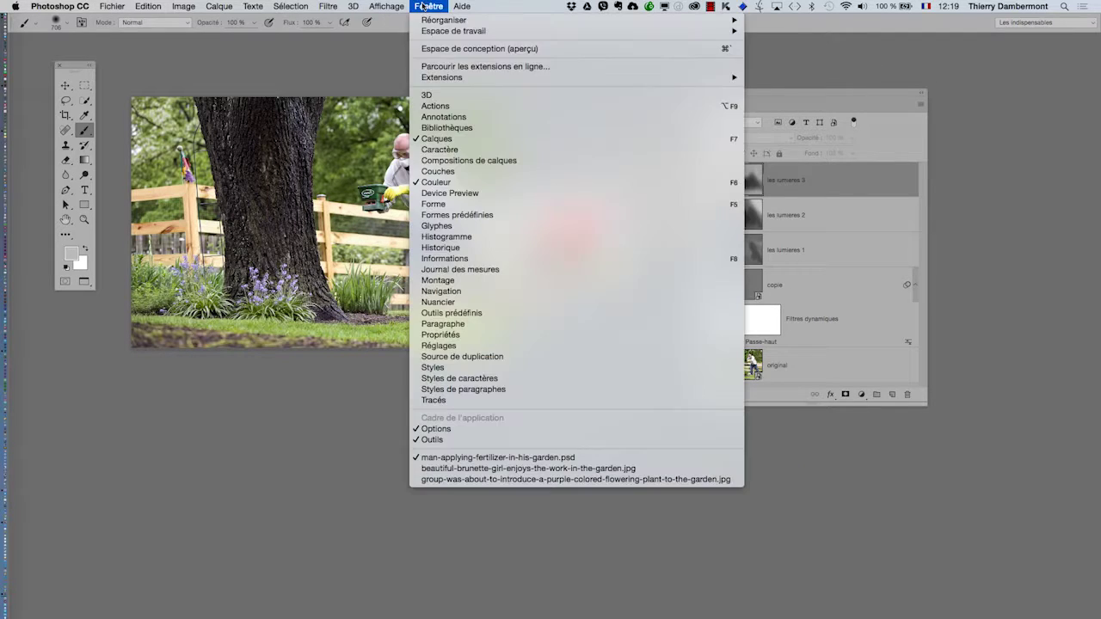
pyautogui.click(462, 160)
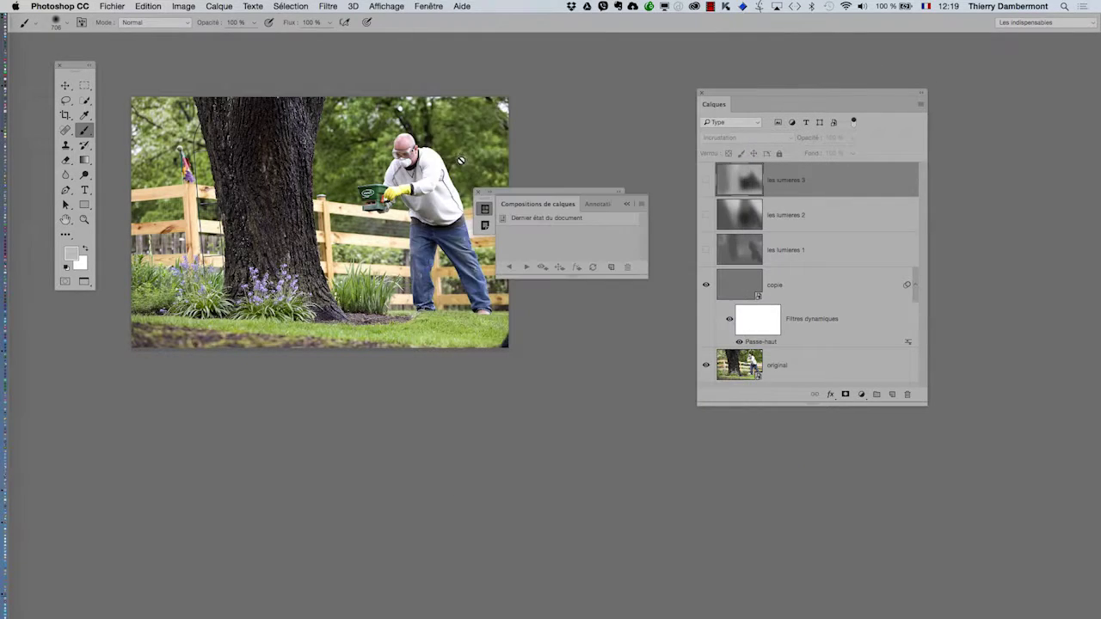
# Detach the Compositions de calques panel from its group as a separate floating panel and close the remaining Couleur group
pyautogui.moveTo(500, 198); pyautogui.dragTo(169, 414)
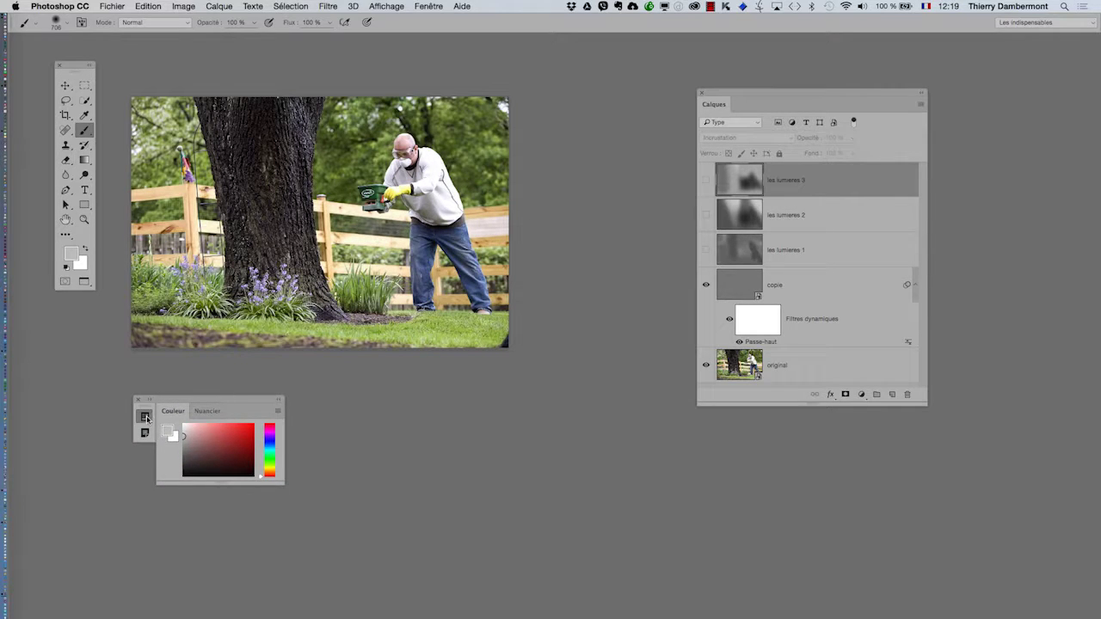
pyautogui.click(145, 418)
pyautogui.moveTo(186, 416)
pyautogui.mouseDown()
pyautogui.moveTo(530, 206)
pyautogui.moveTo(546, 172)
pyautogui.mouseUp()
pyautogui.click(138, 400)
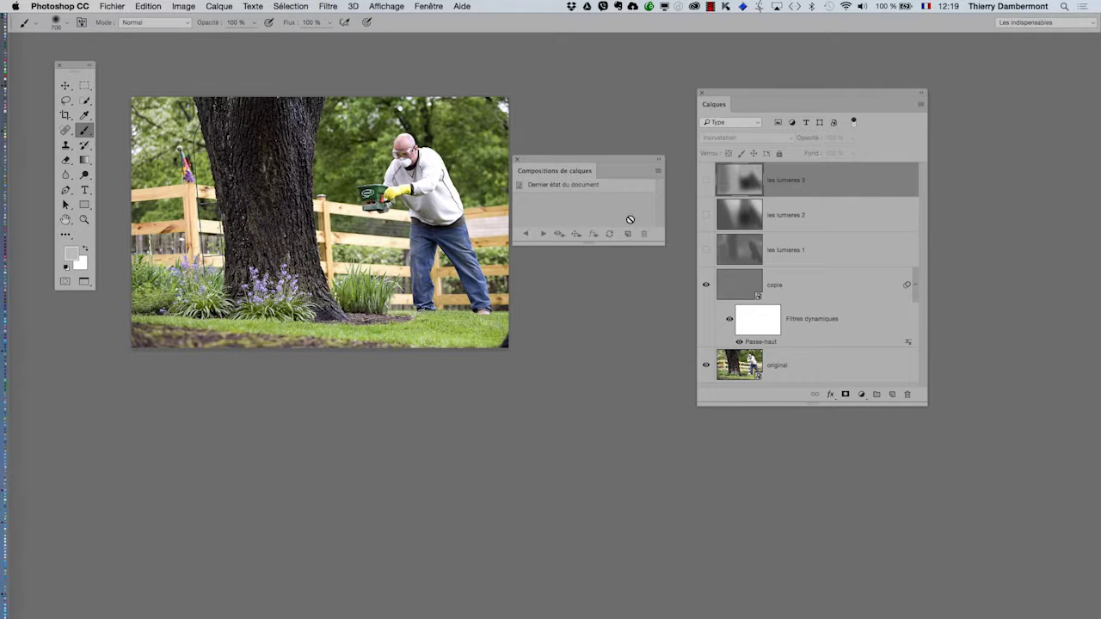
# Place the Calques and Compositions de calques panels side by side next to the image and lengthen the Compositions de calques panel
pyautogui.moveTo(738, 95); pyautogui.dragTo(852, 60)
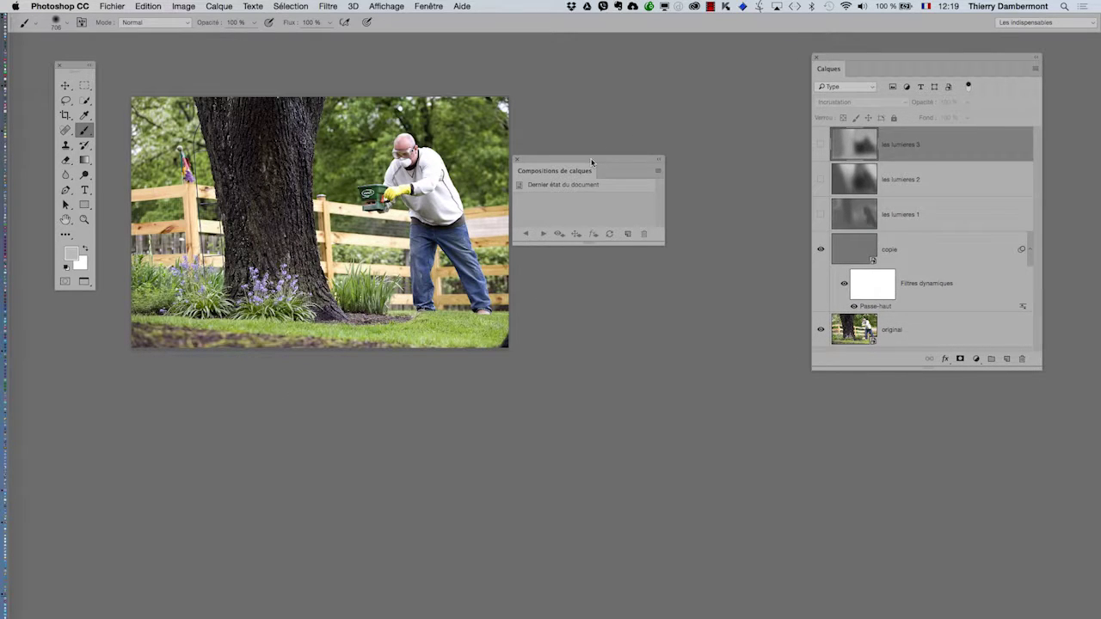
pyautogui.moveTo(592, 162); pyautogui.dragTo(686, 95)
pyautogui.moveTo(759, 193); pyautogui.dragTo(770, 228)
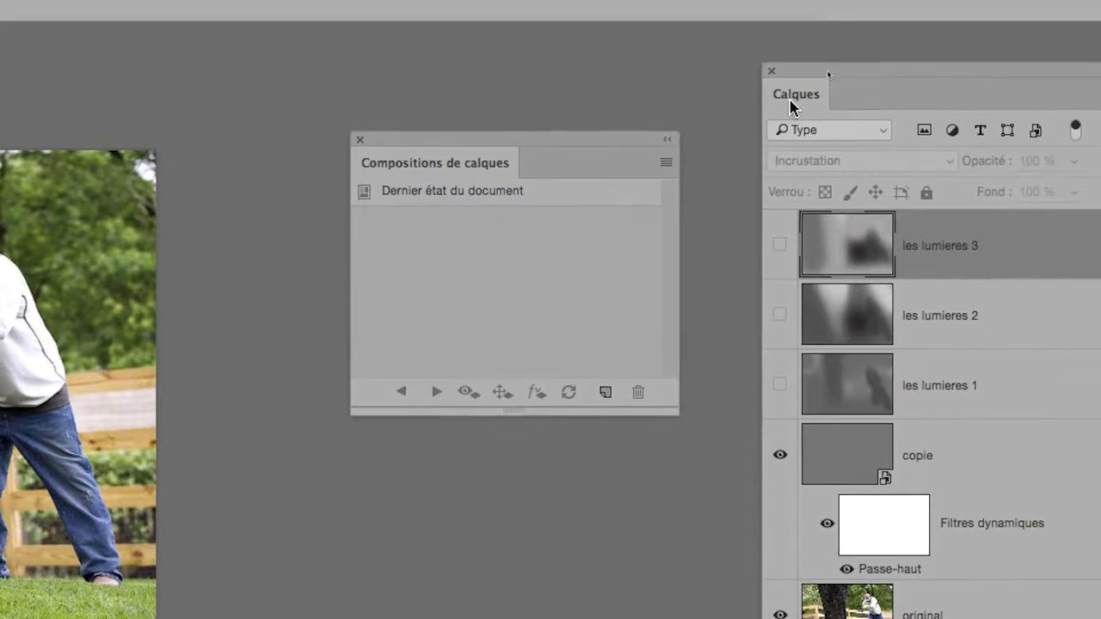
pyautogui.moveTo(805, 75); pyautogui.dragTo(764, 61)
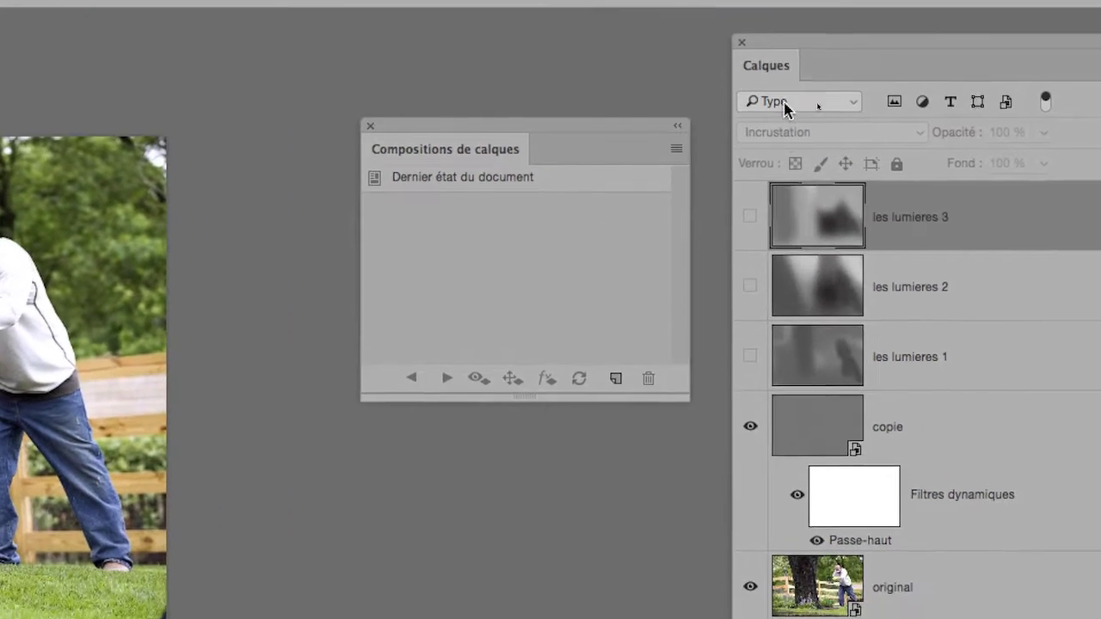
# Make the "les lumieres 1" layer visible, select it, and create a layer comp that records layer visibility only
pyautogui.click(752, 209)
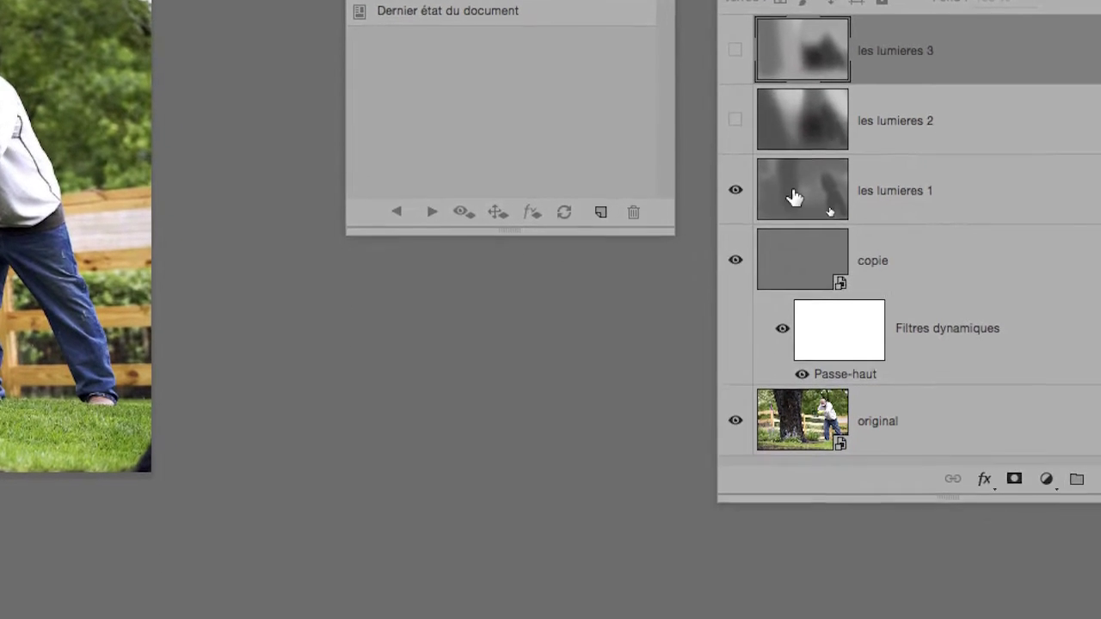
pyautogui.click(802, 310)
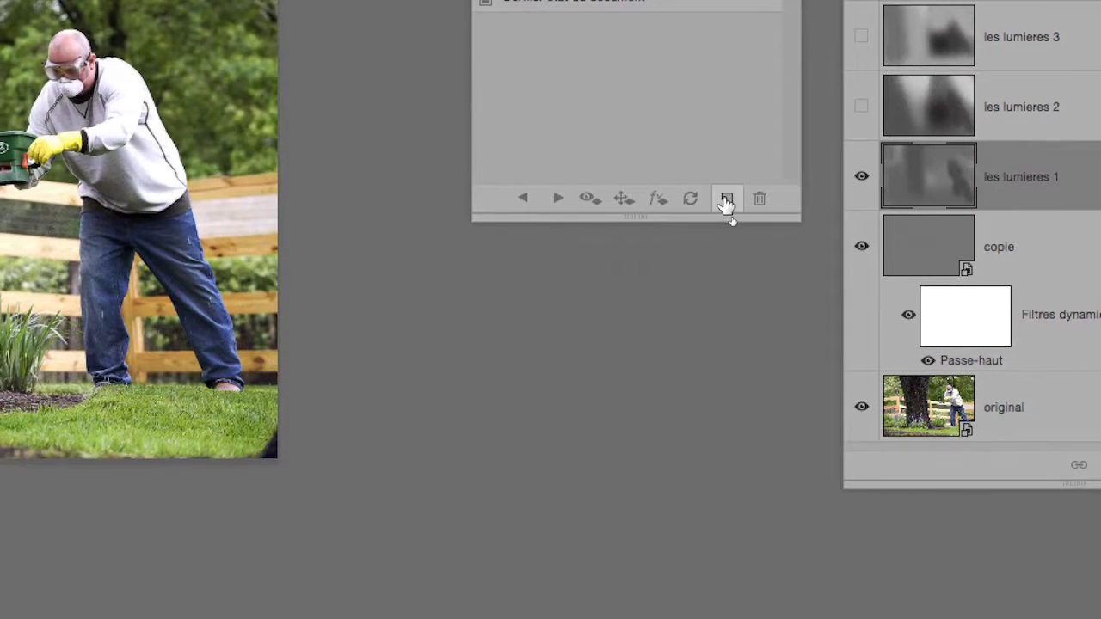
pyautogui.click(699, 331)
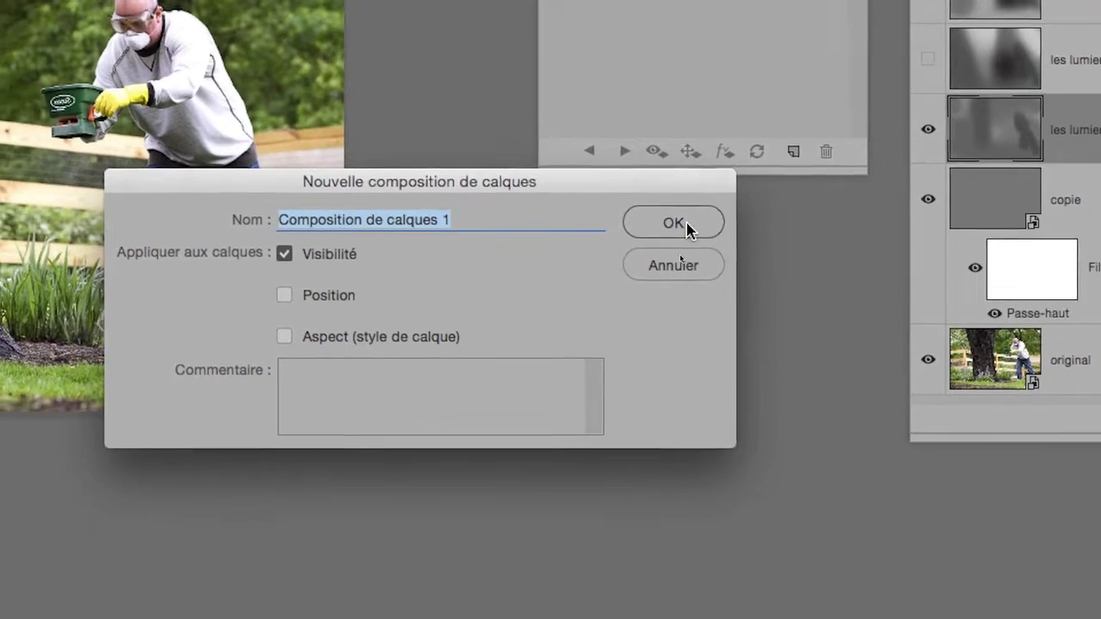
pyautogui.click(622, 272)
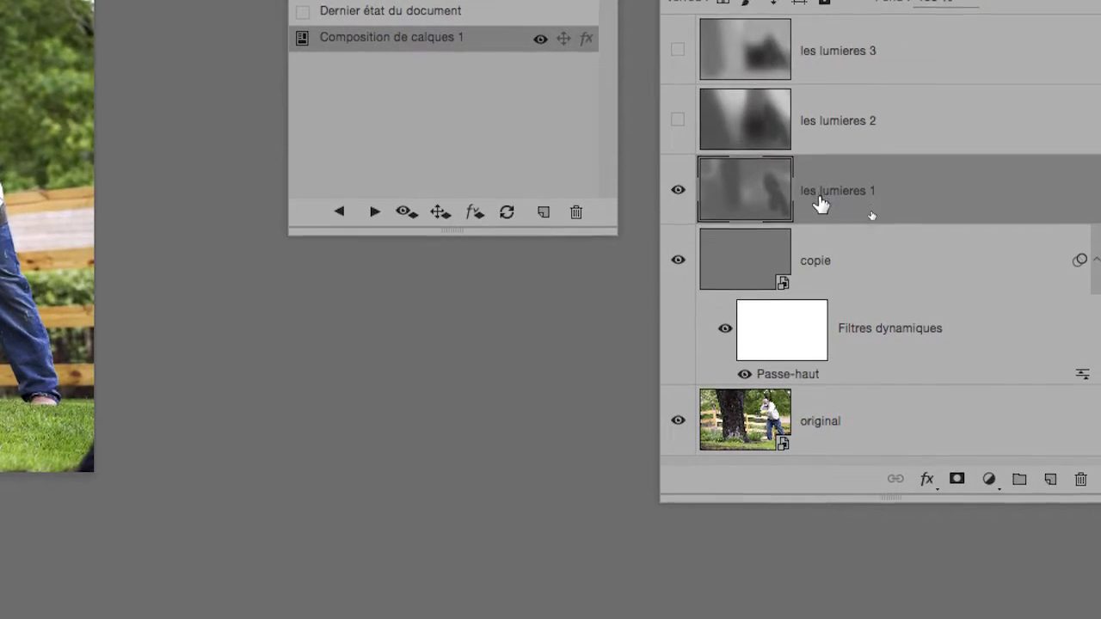
# Show "les lumieres 2", hide "les lumieres 1", and record this state as a second layer comp storing visibility only
pyautogui.click(824, 258)
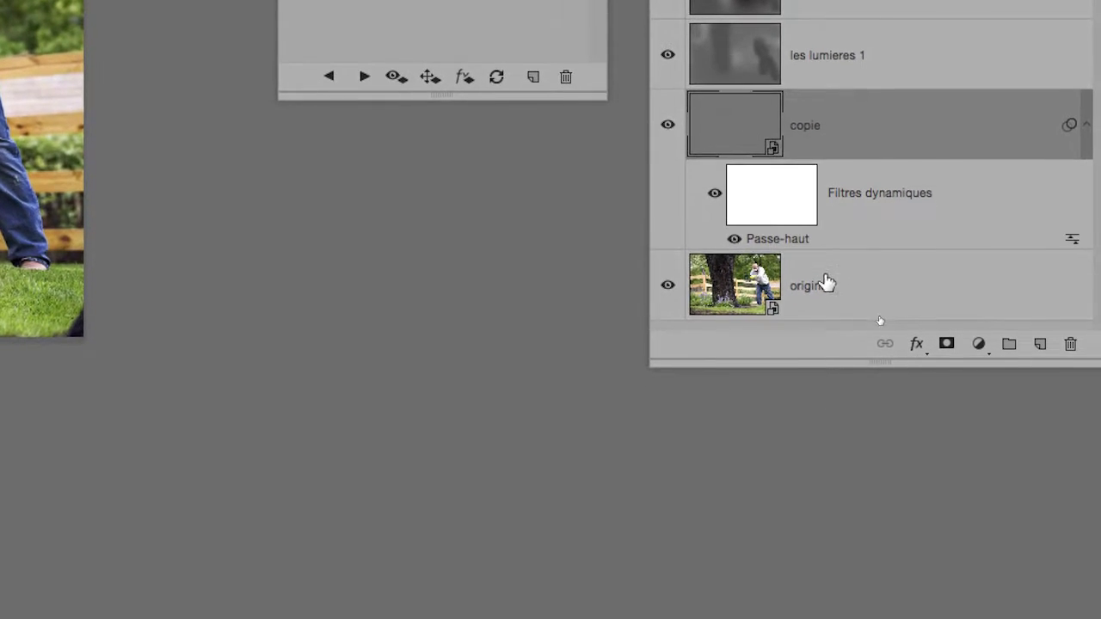
pyautogui.click(826, 403)
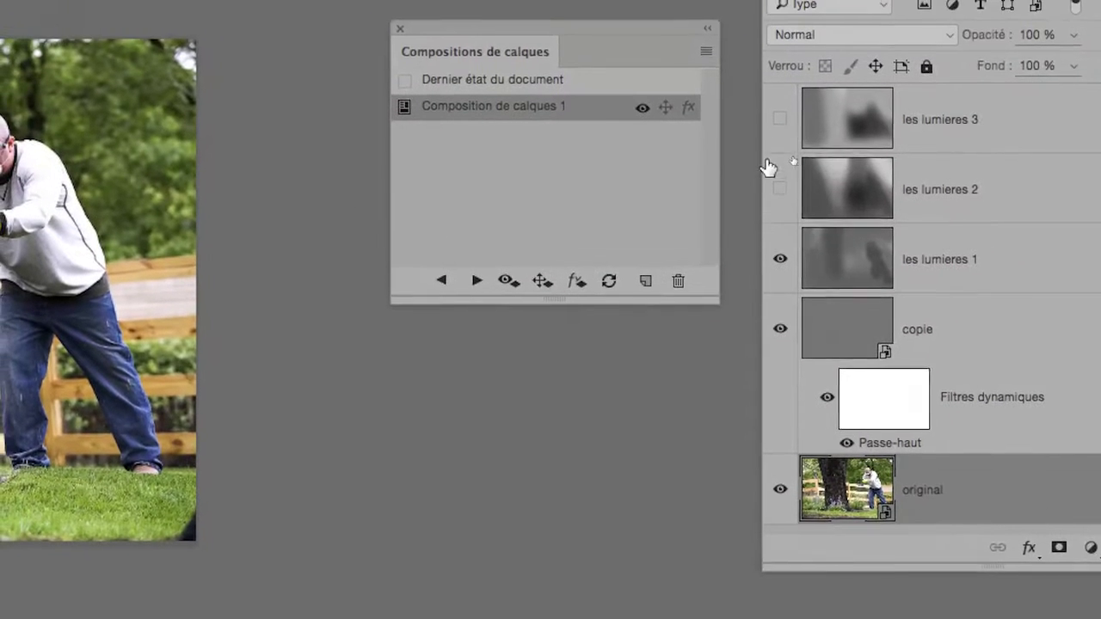
pyautogui.click(780, 189)
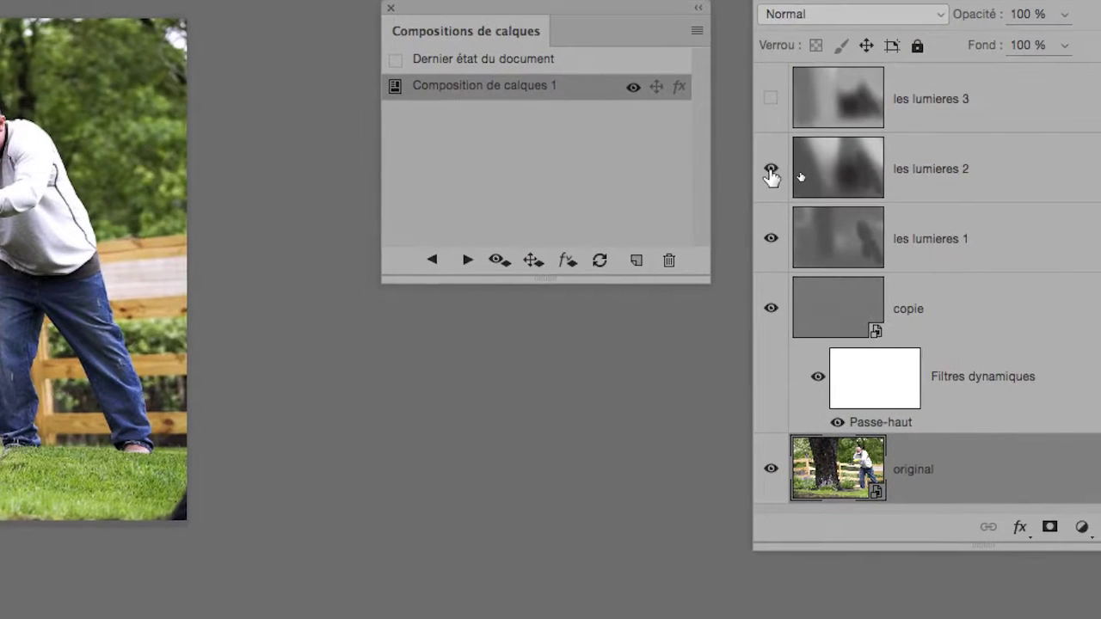
pyautogui.click(768, 230)
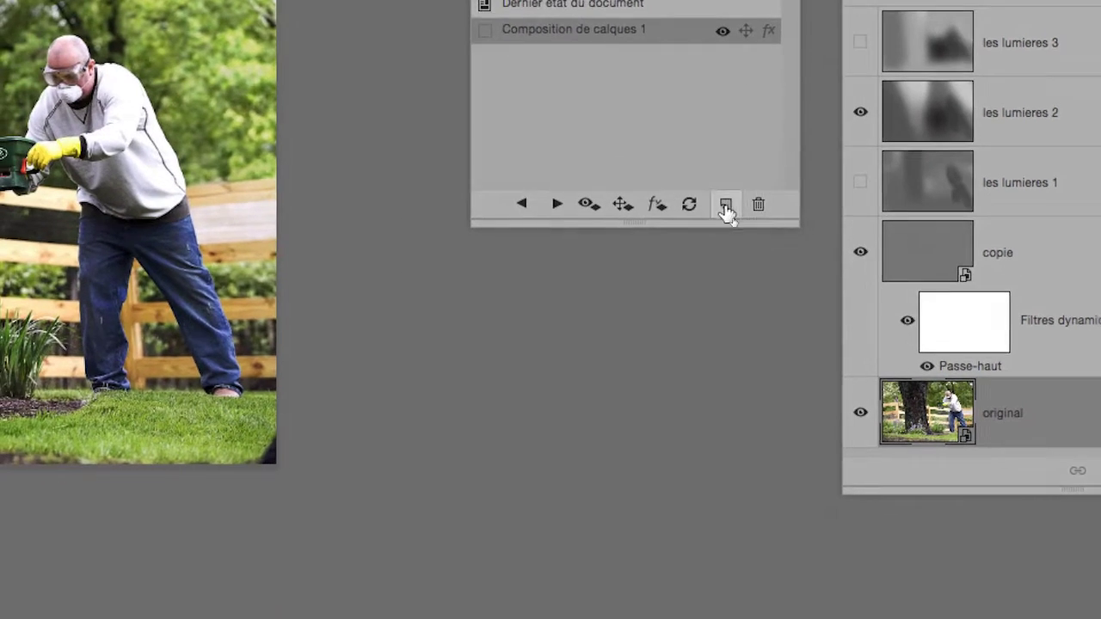
pyautogui.click(725, 206)
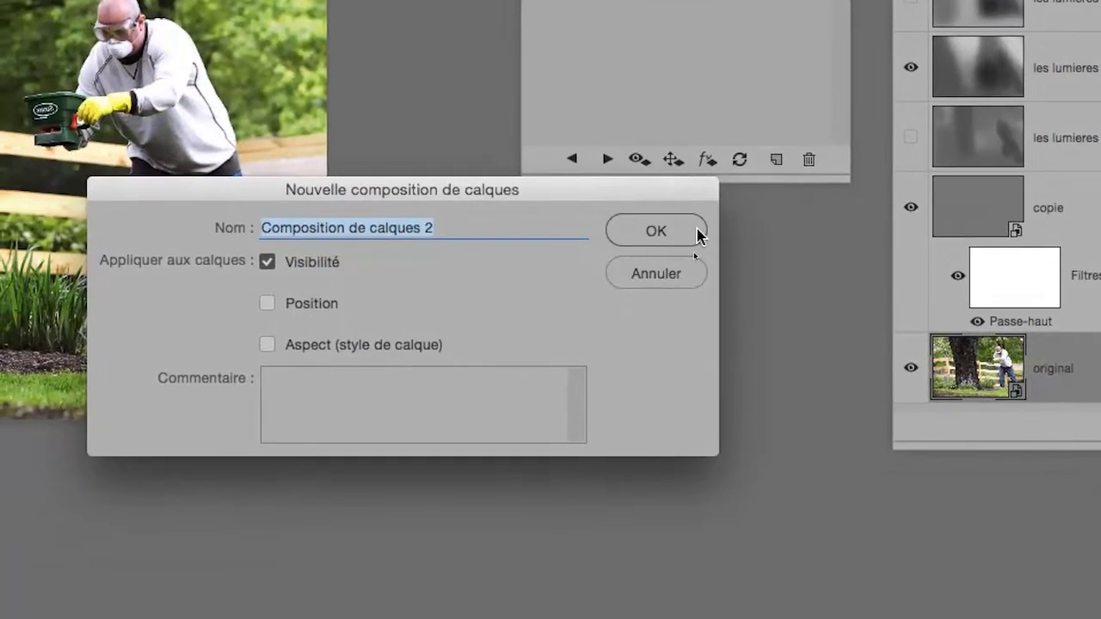
pyautogui.click(641, 277)
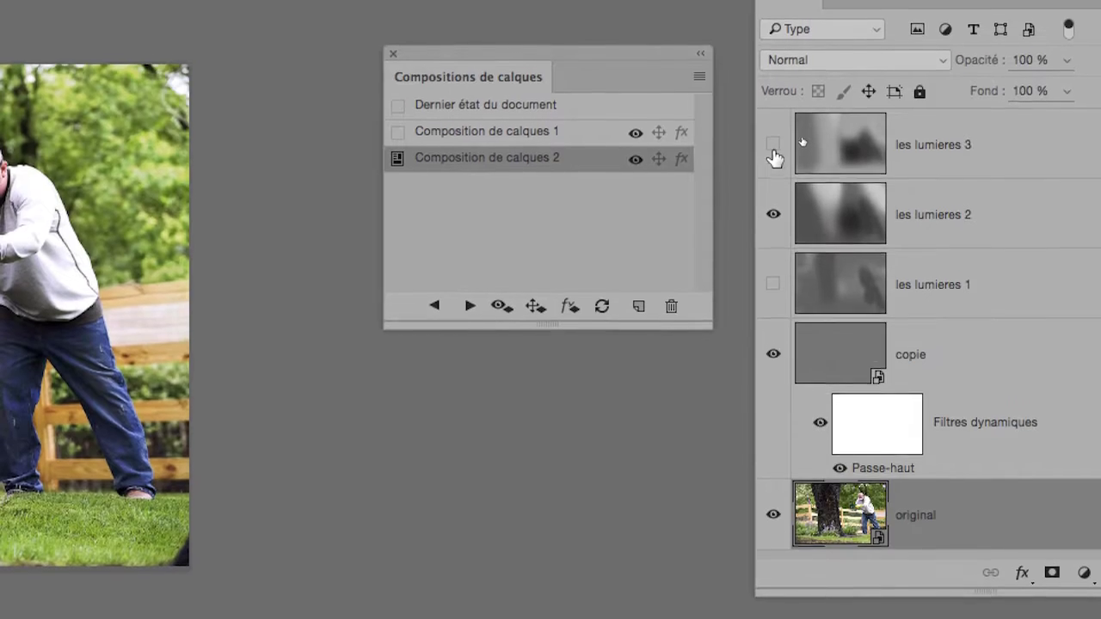
# Show "les lumieres 3", hide "les lumieres 2", and record this state as a third layer comp storing visibility only
pyautogui.click(775, 144)
pyautogui.click(774, 215)
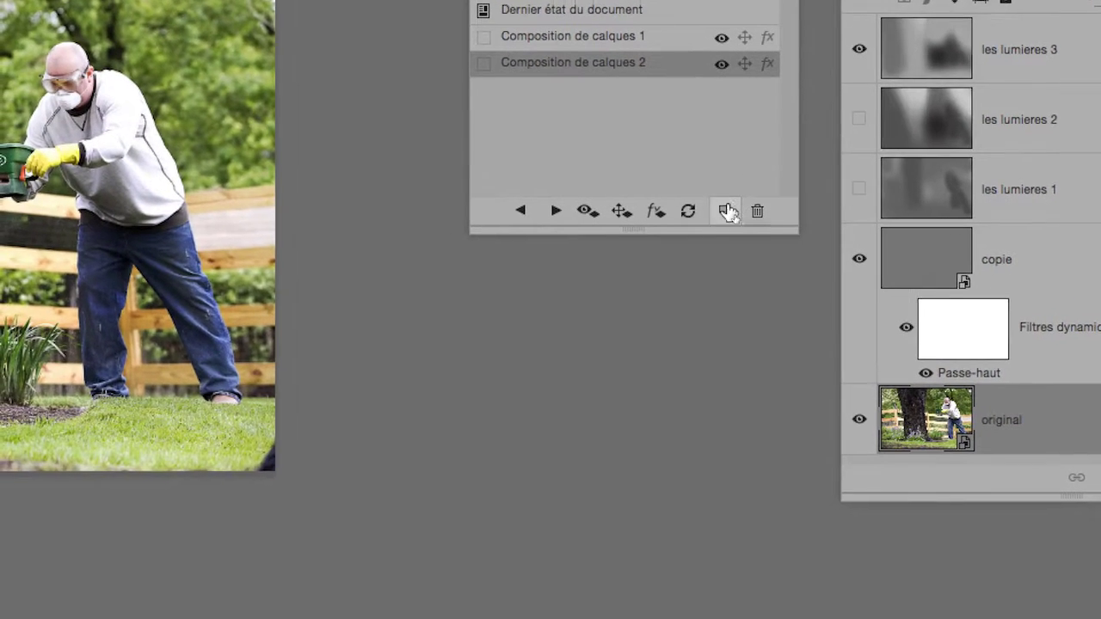
pyautogui.click(705, 252)
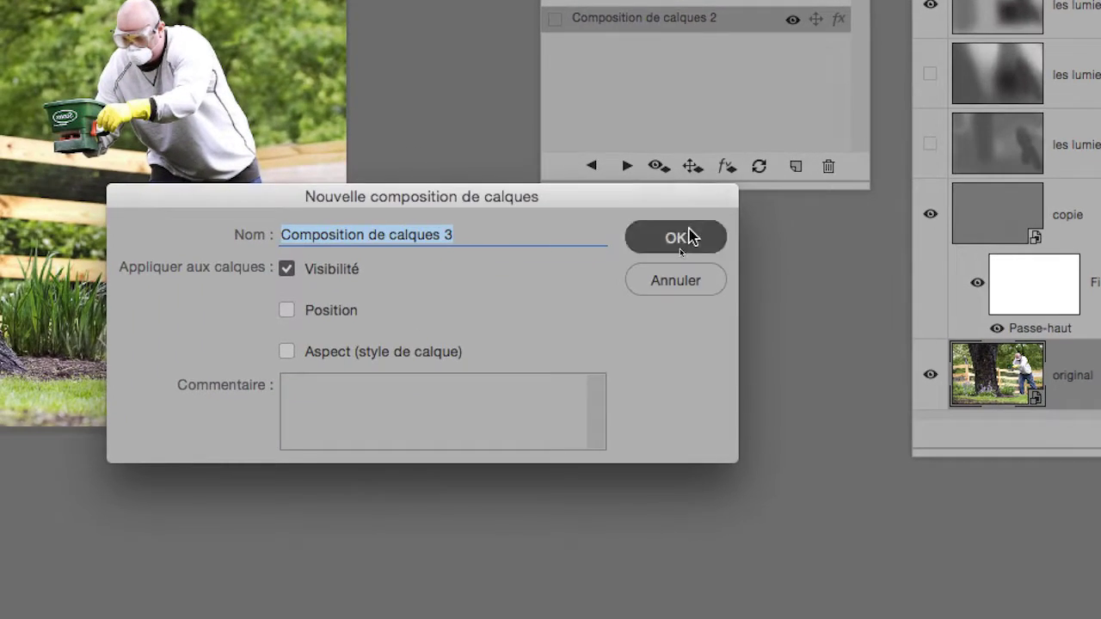
pyautogui.click(689, 238)
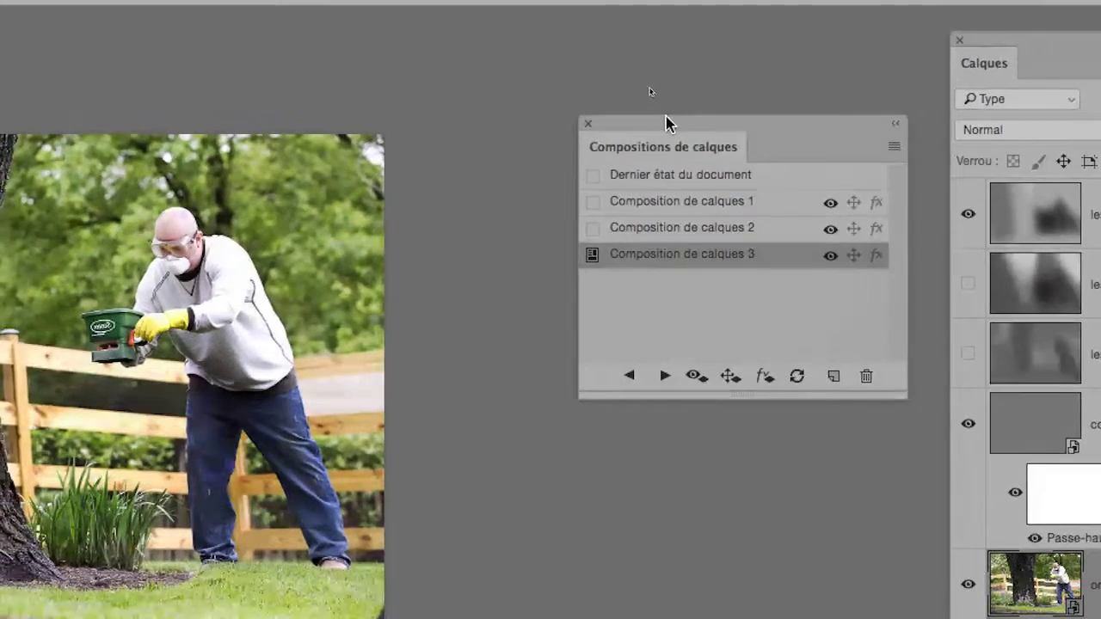
# Rearrange the Compositions de calques and Calques panels so that both sit close to the image
pyautogui.moveTo(669, 123); pyautogui.dragTo(1100, 162)
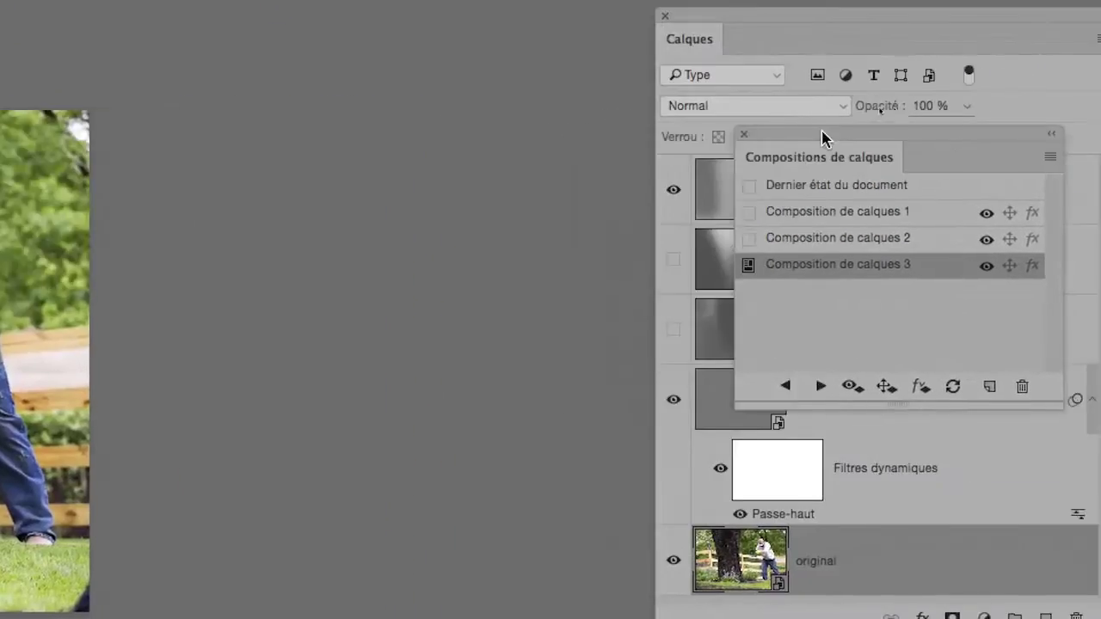
pyautogui.moveTo(824, 137); pyautogui.dragTo(340, 91)
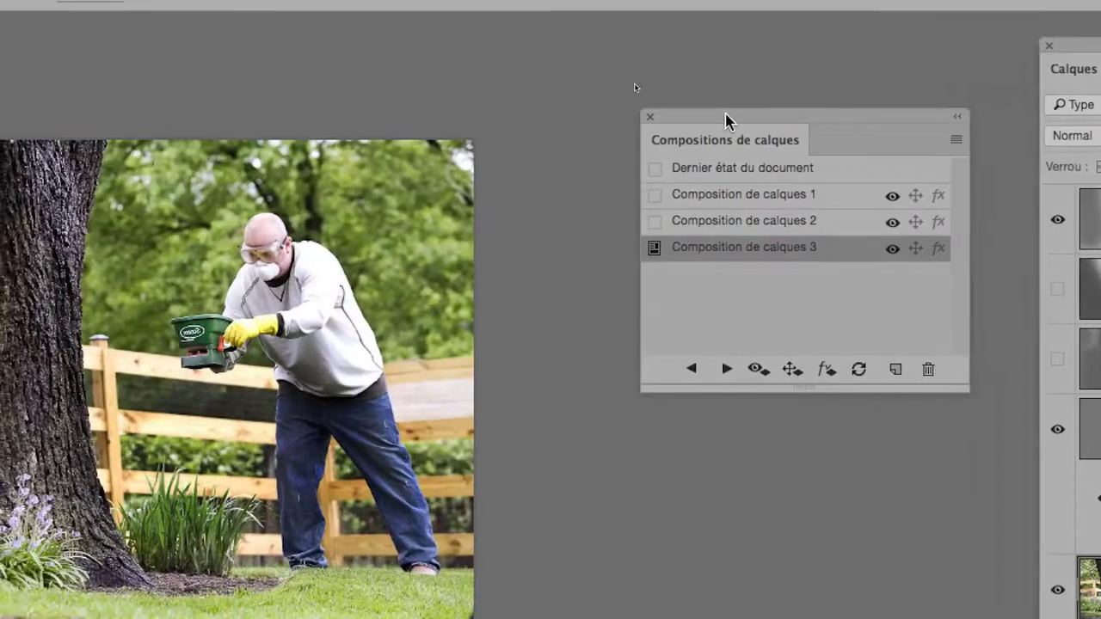
pyautogui.moveTo(725, 121); pyautogui.dragTo(746, 121)
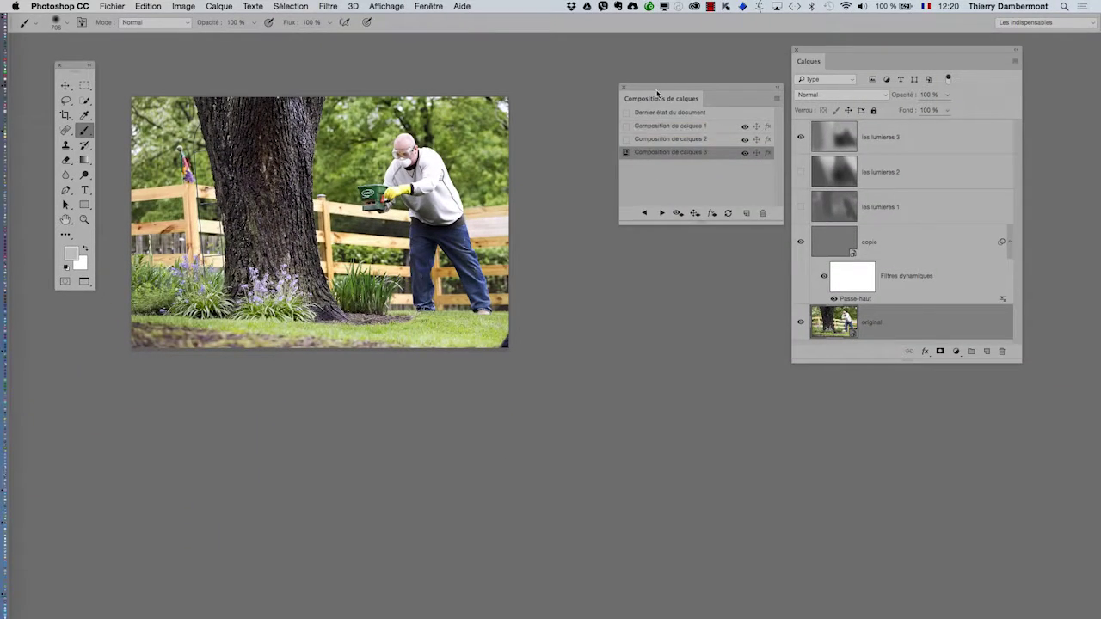
pyautogui.moveTo(812, 54); pyautogui.dragTo(619, 159)
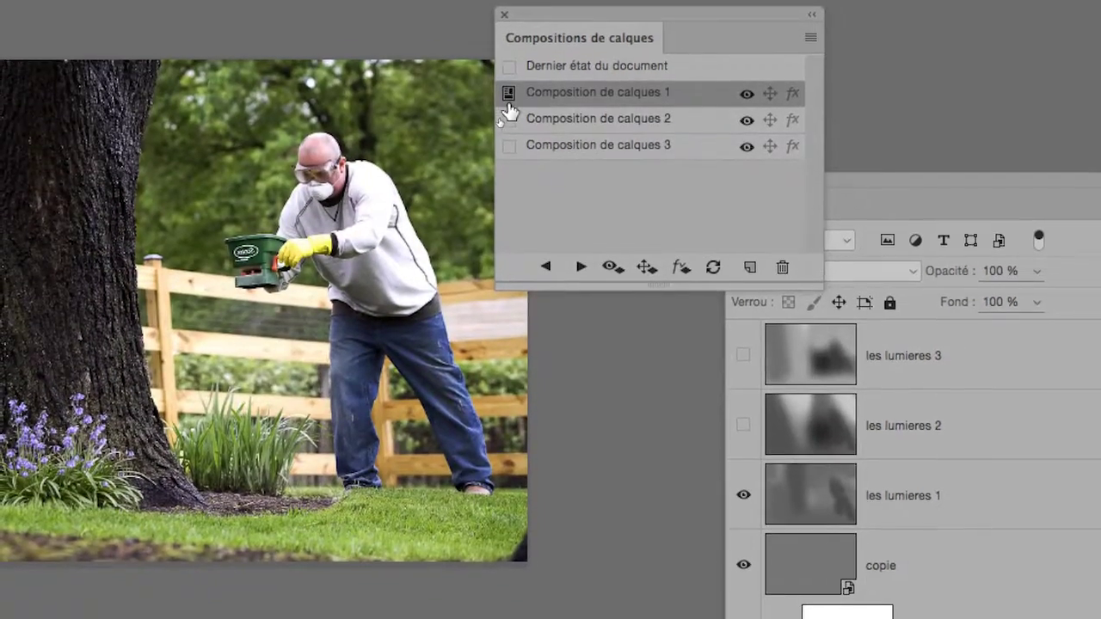
# Compare the three lighting variants by applying the layer comps in turn, ending on Composition de calques 1
pyautogui.click(508, 122)
pyautogui.click(507, 149)
pyautogui.click(510, 96)
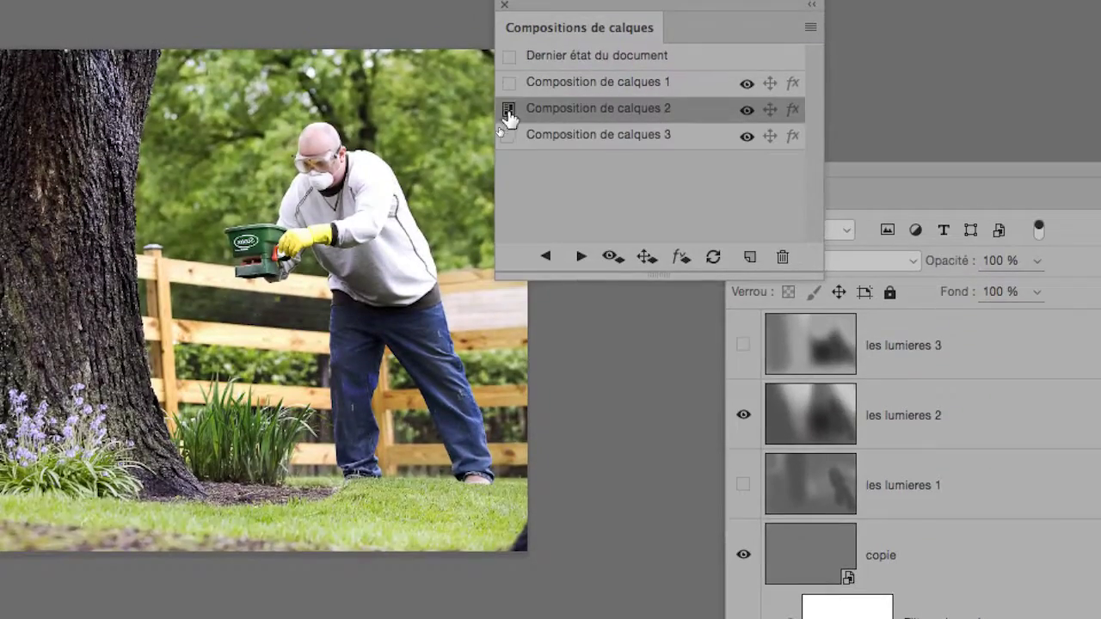
pyautogui.click(510, 68)
pyautogui.click(509, 96)
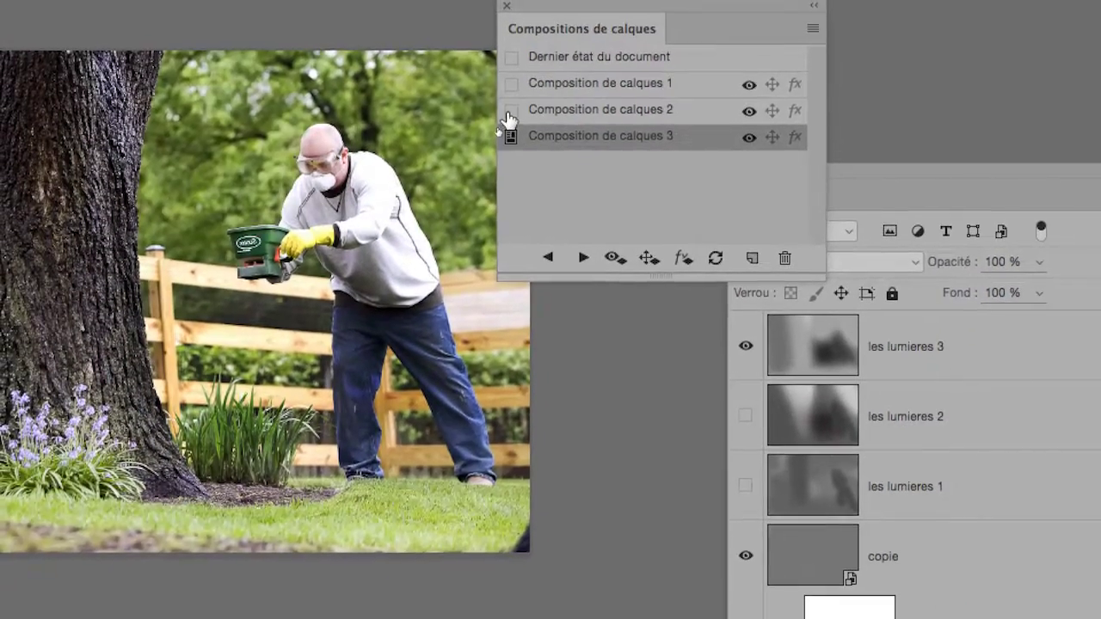
pyautogui.click(509, 95)
pyautogui.click(509, 69)
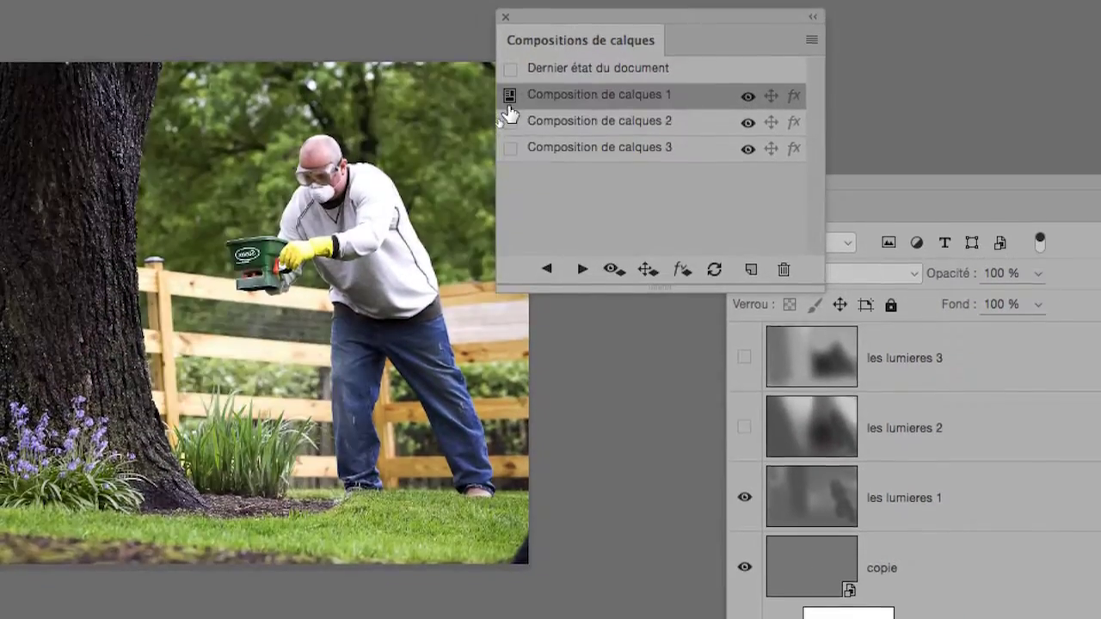
pyautogui.click(510, 115)
pyautogui.click(509, 139)
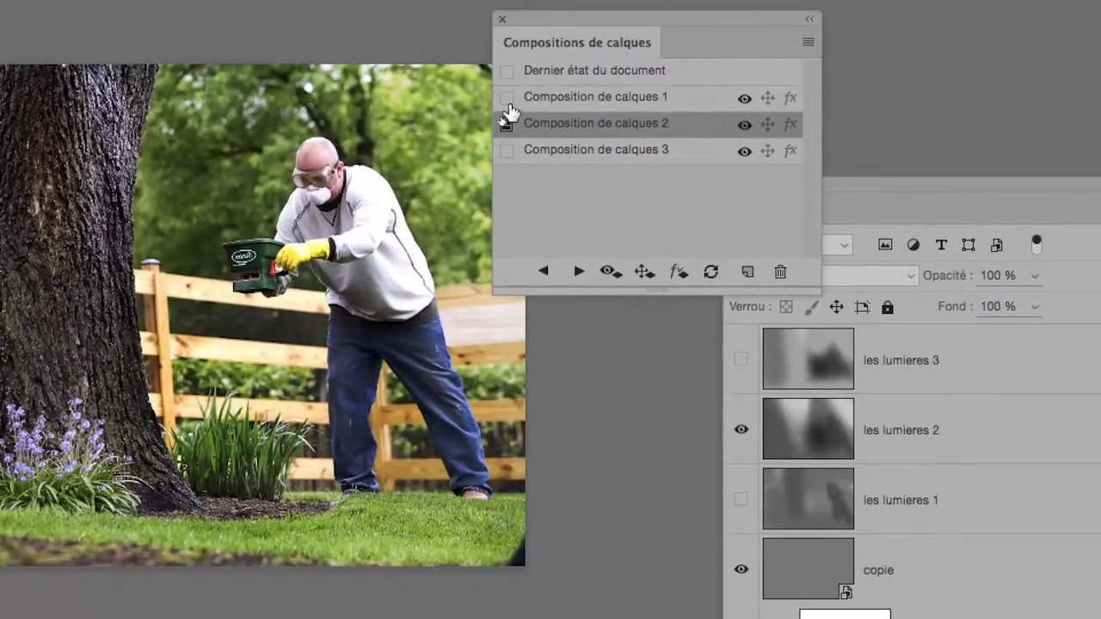
pyautogui.click(509, 120)
pyautogui.click(508, 144)
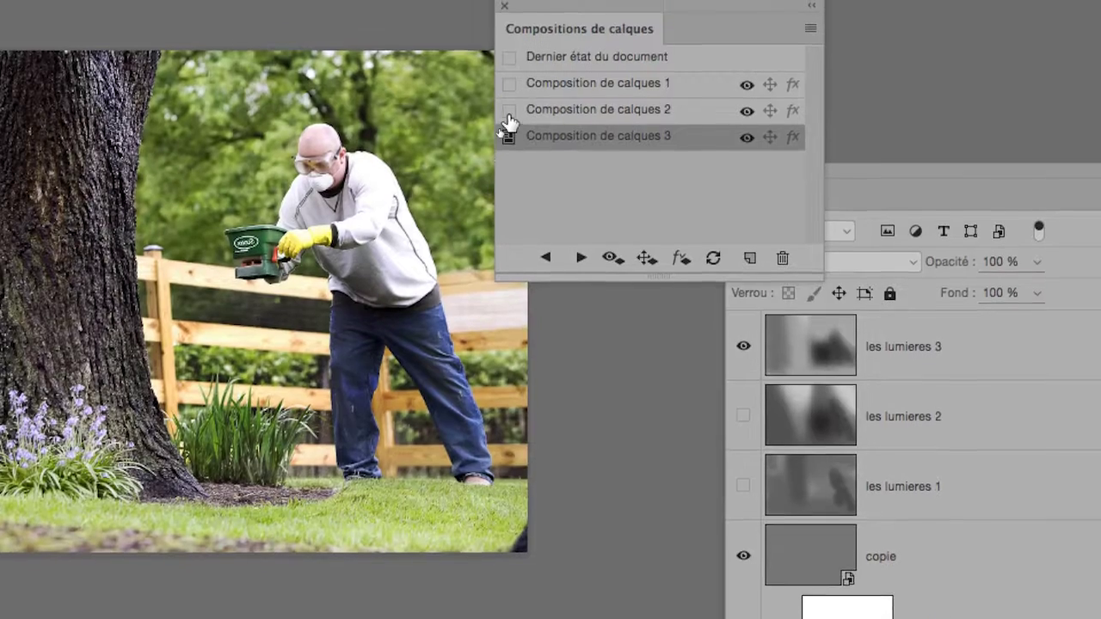
pyautogui.click(509, 120)
pyautogui.click(509, 96)
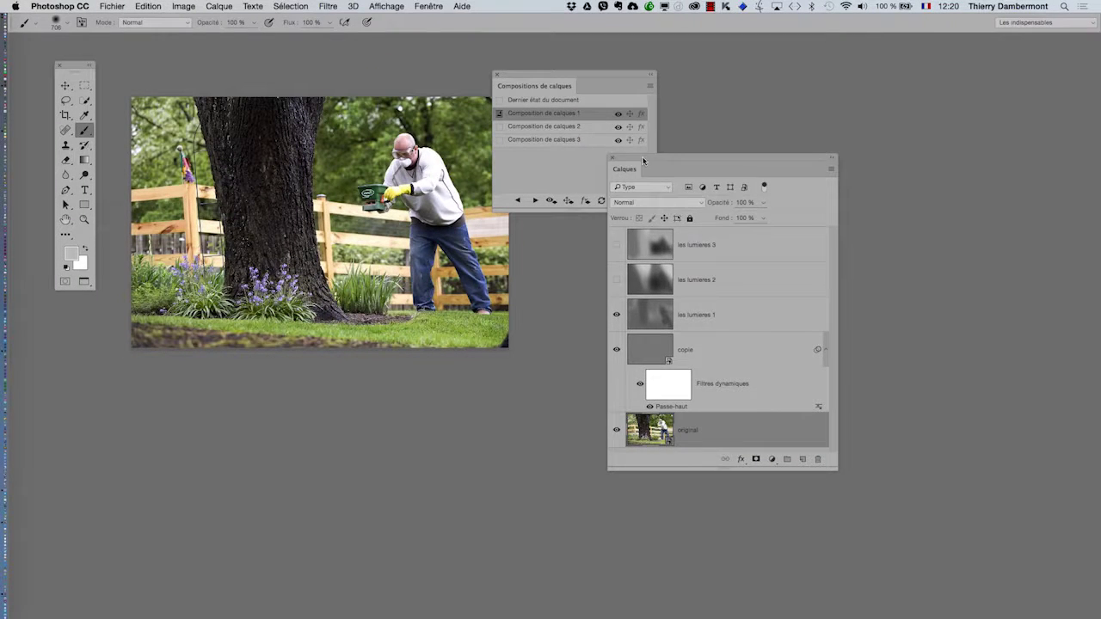
# Move the Calques and Compositions de calques panels clear of the image and each other, and select the "les lumieres 1" layer
pyautogui.moveTo(644, 161); pyautogui.dragTo(783, 140)
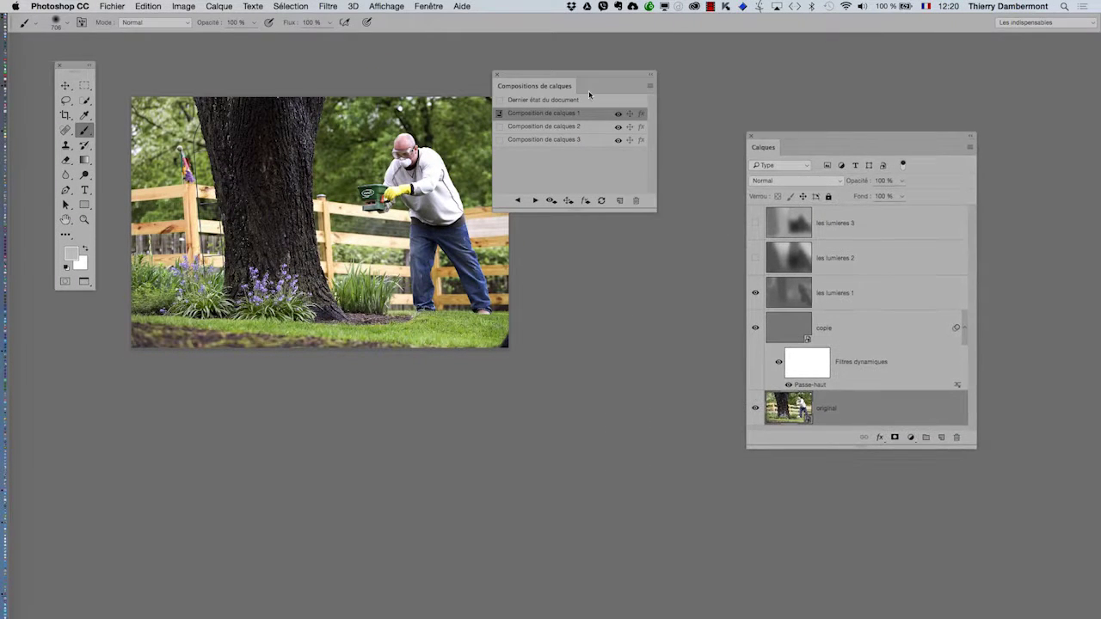
pyautogui.moveTo(577, 79); pyautogui.dragTo(635, 76)
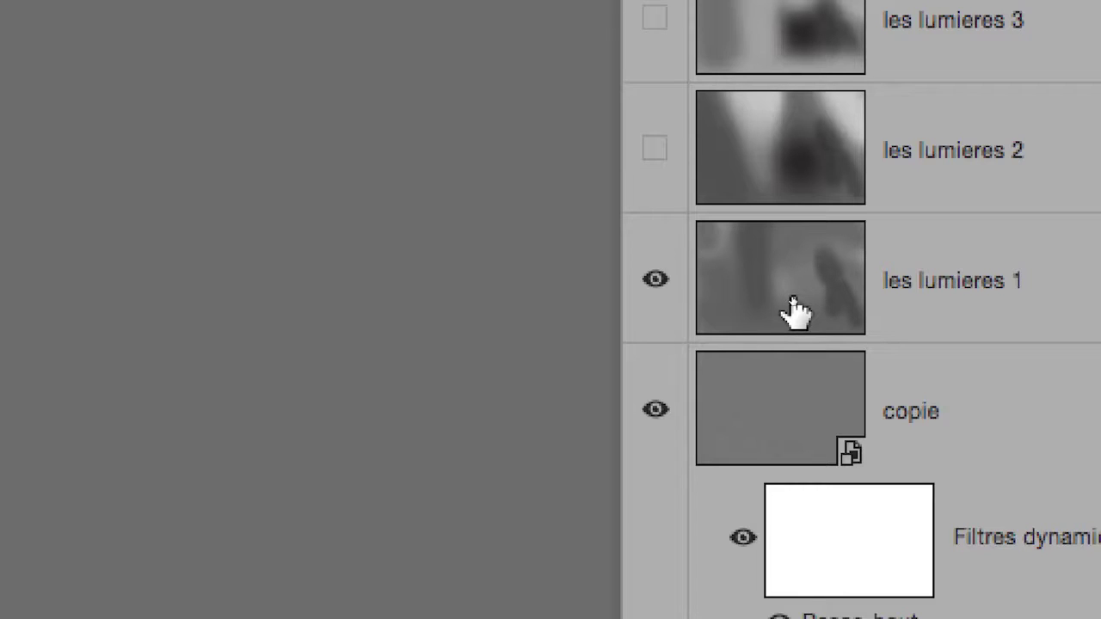
pyautogui.click(796, 311)
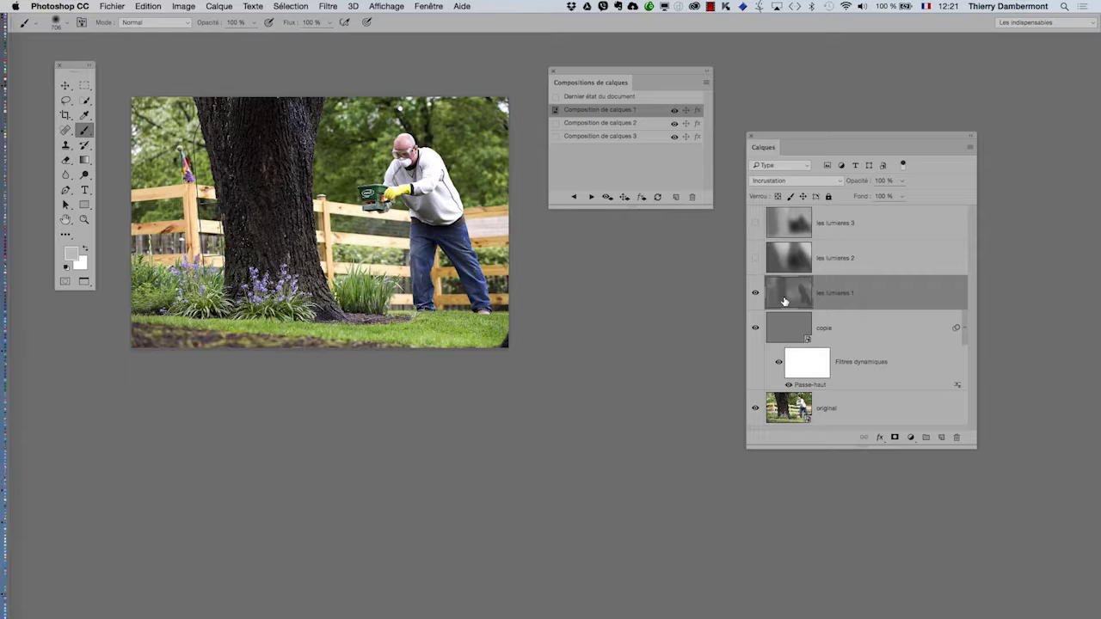
pyautogui.moveTo(792, 137); pyautogui.dragTo(788, 90)
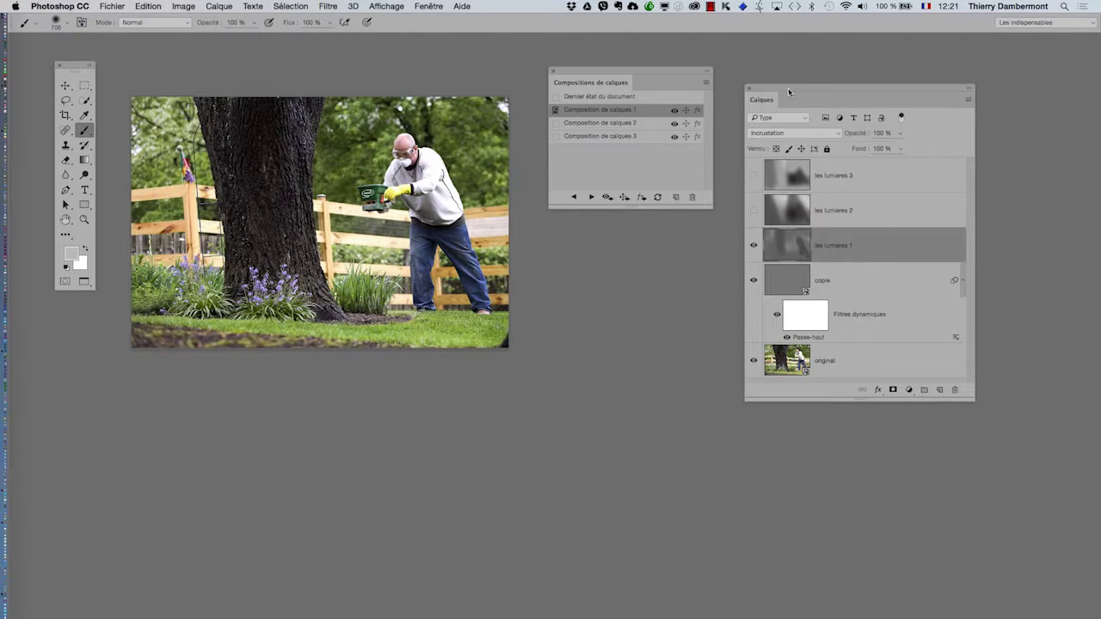
# Add a Noir et blanc adjustment layer above "les lumieres 3", at the top of the layer stack
pyautogui.click(839, 209)
pyautogui.click(835, 185)
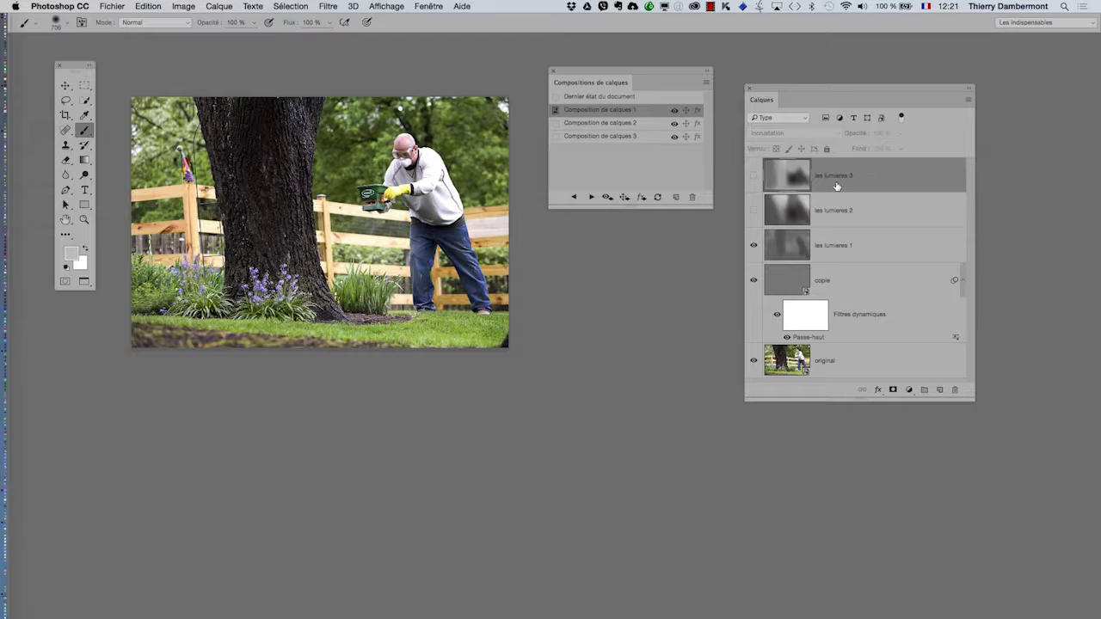
pyautogui.click(219, 6)
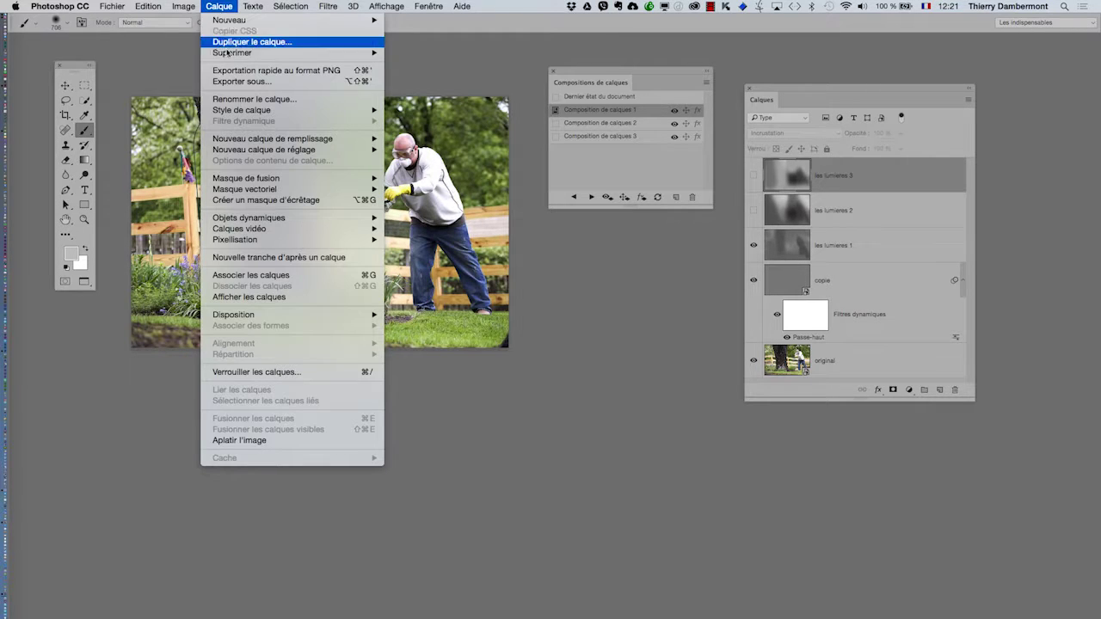
pyautogui.moveTo(249, 150)
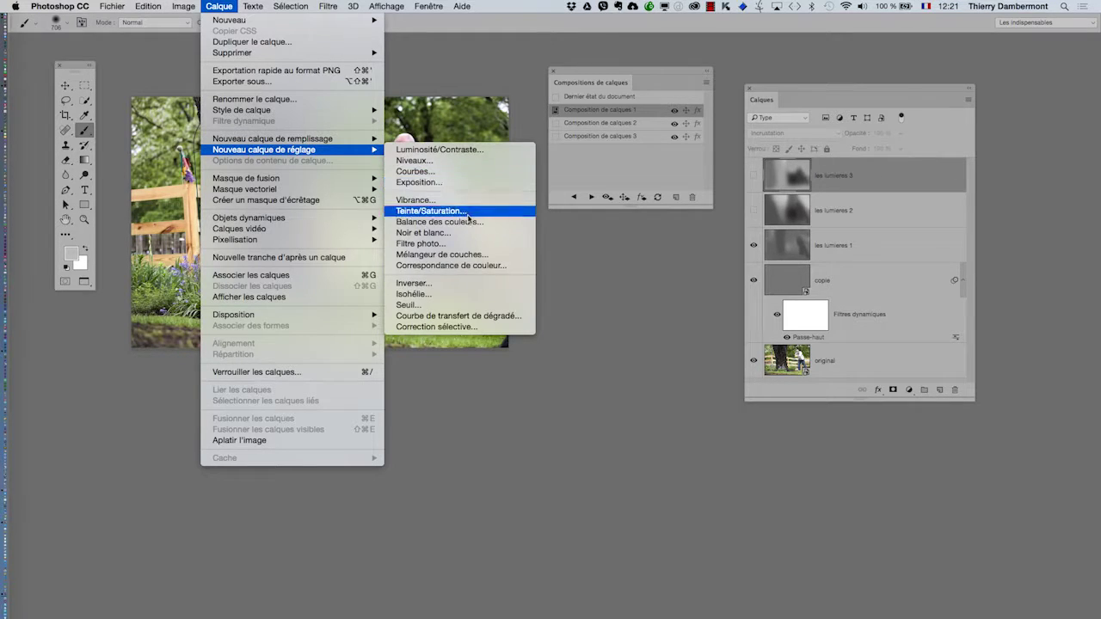
pyautogui.click(839, 394)
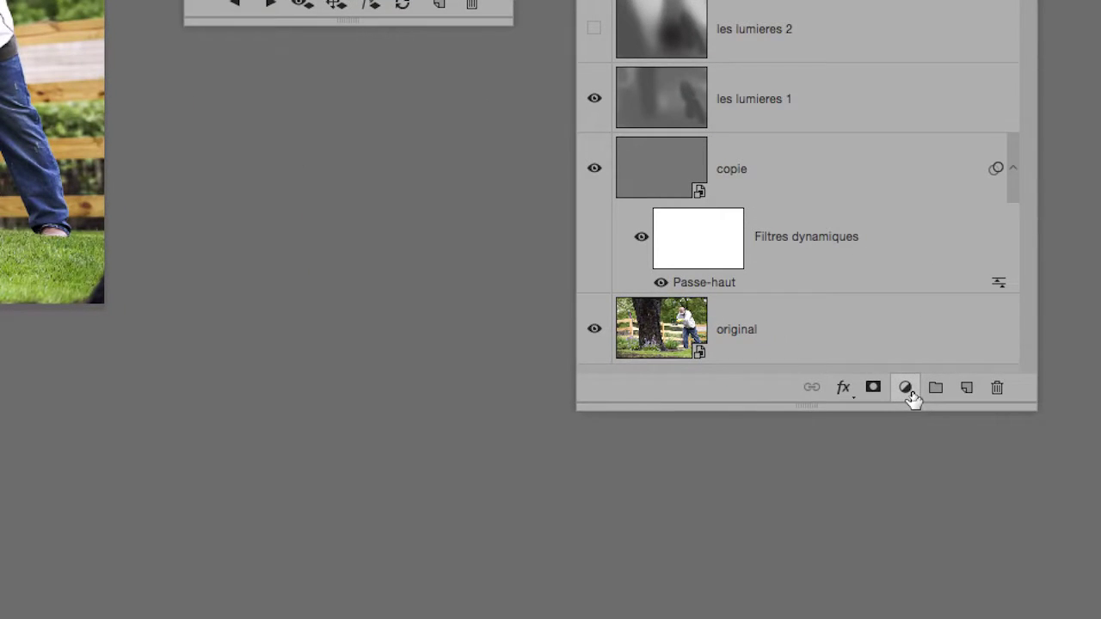
pyautogui.click(907, 390)
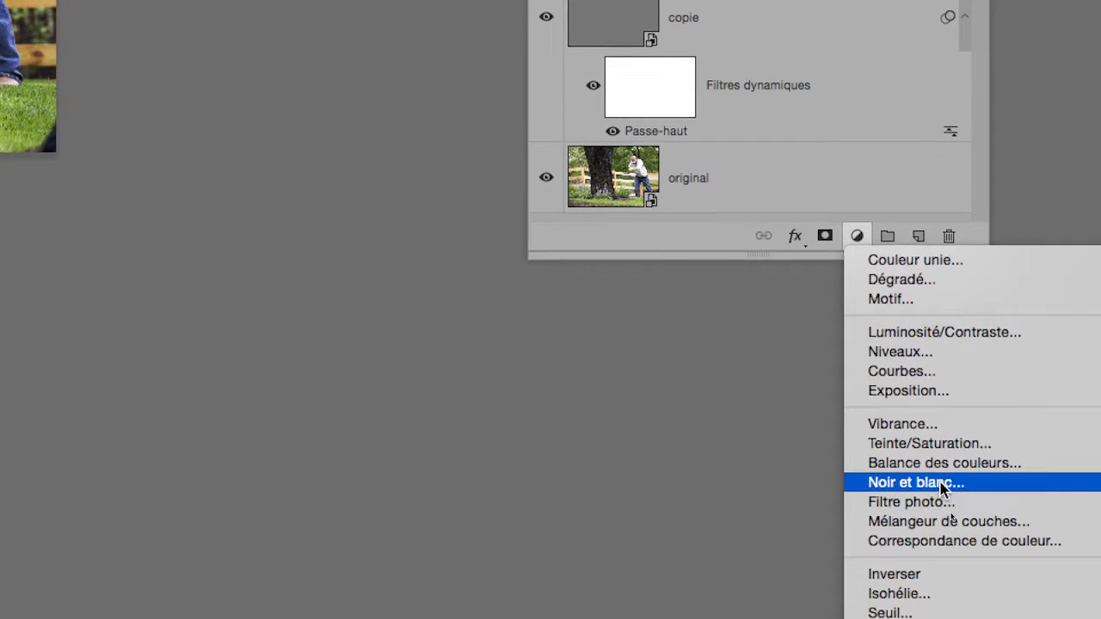
pyautogui.click(942, 485)
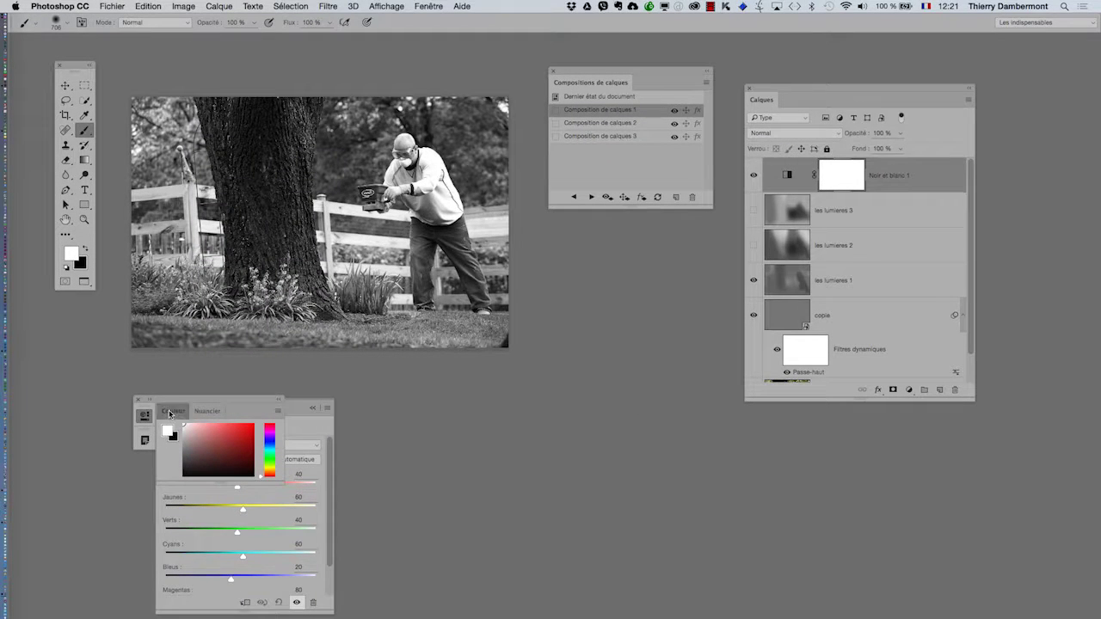
# Separate the grouped Couleur, Nuancier and Propriétés panels and close them, keeping the default black-and-white settings
pyautogui.moveTo(169, 415); pyautogui.dragTo(235, 305)
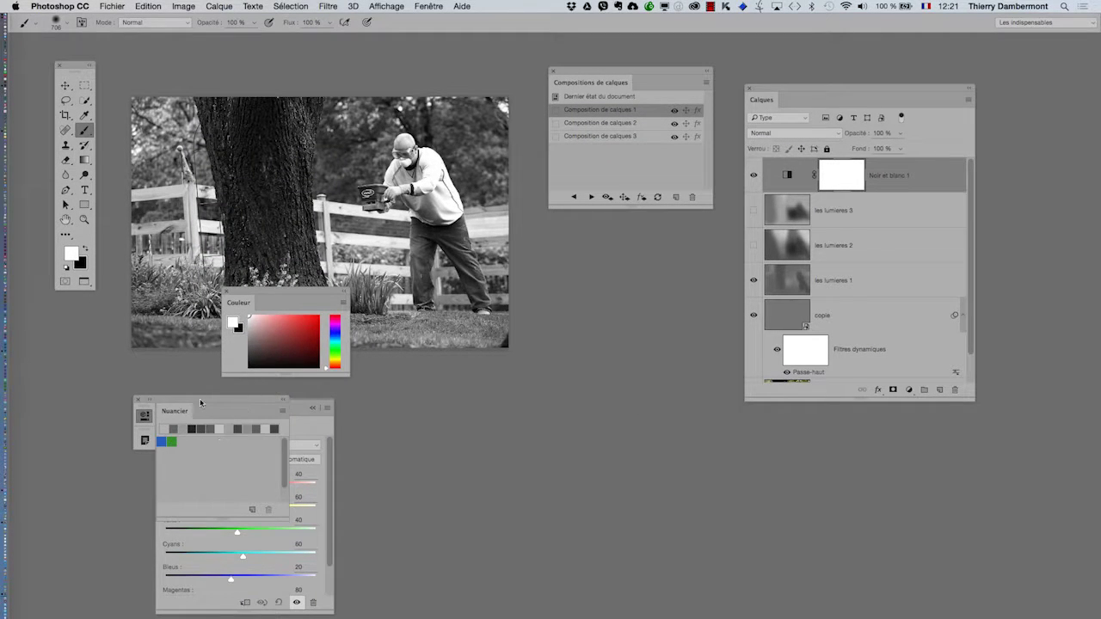
pyautogui.click(145, 417)
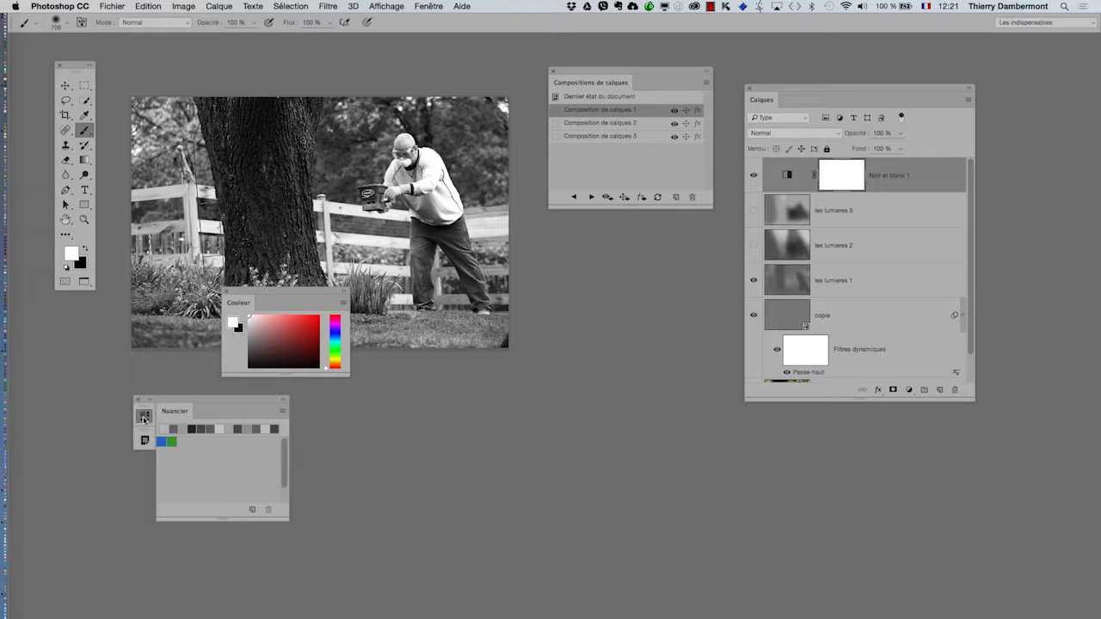
pyautogui.moveTo(165, 412); pyautogui.dragTo(525, 247)
pyautogui.click(138, 400)
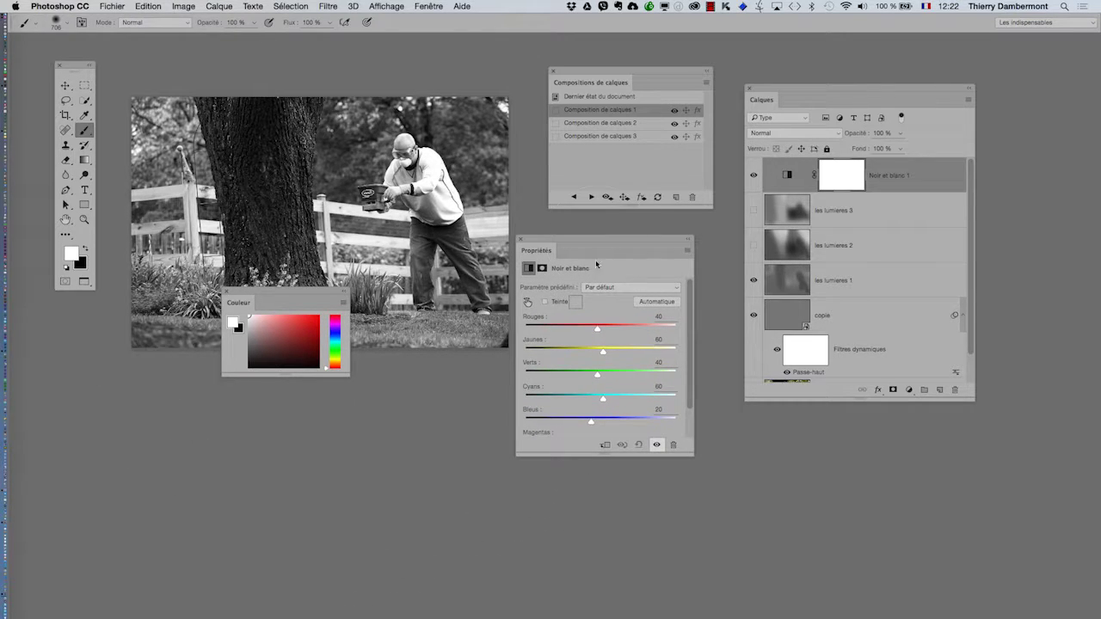
pyautogui.click(226, 295)
pyautogui.moveTo(548, 240); pyautogui.dragTo(608, 233)
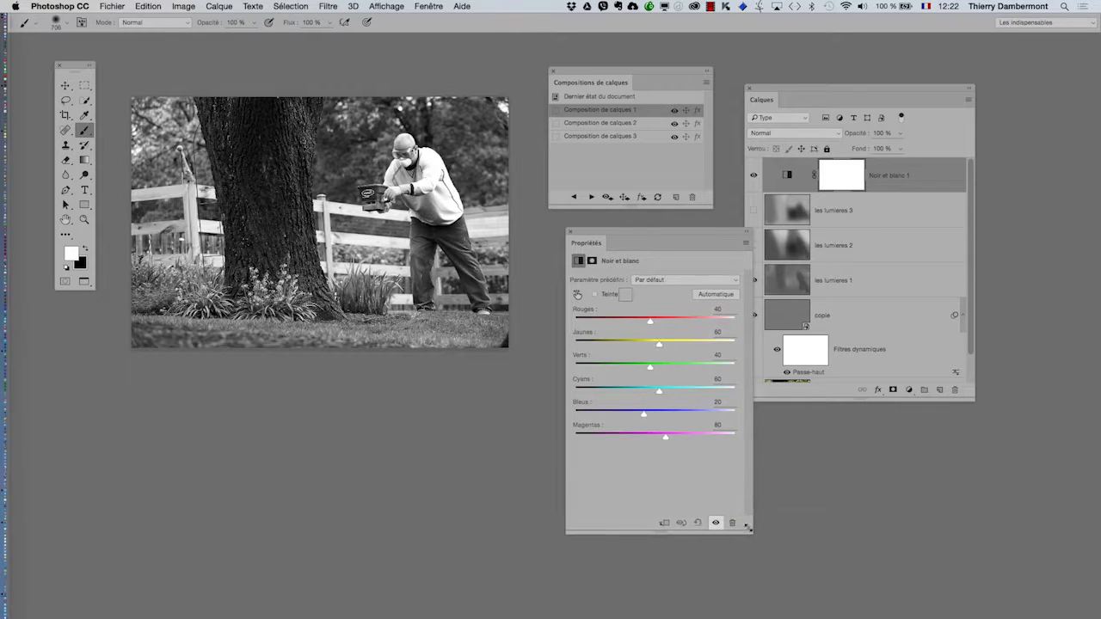
pyautogui.moveTo(746, 523); pyautogui.dragTo(744, 497)
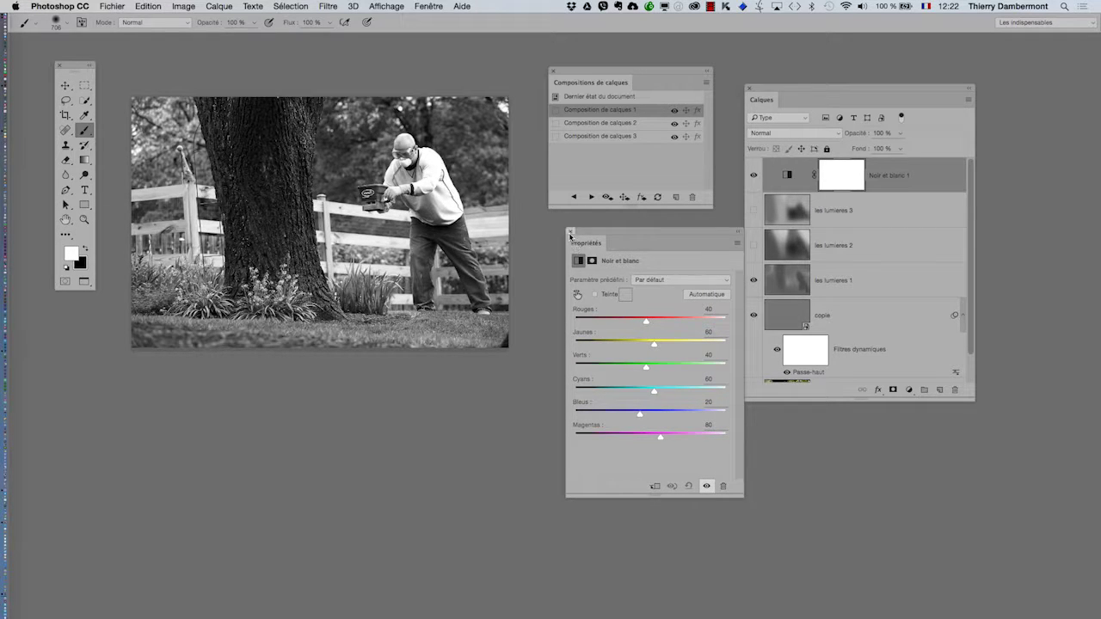
pyautogui.click(570, 231)
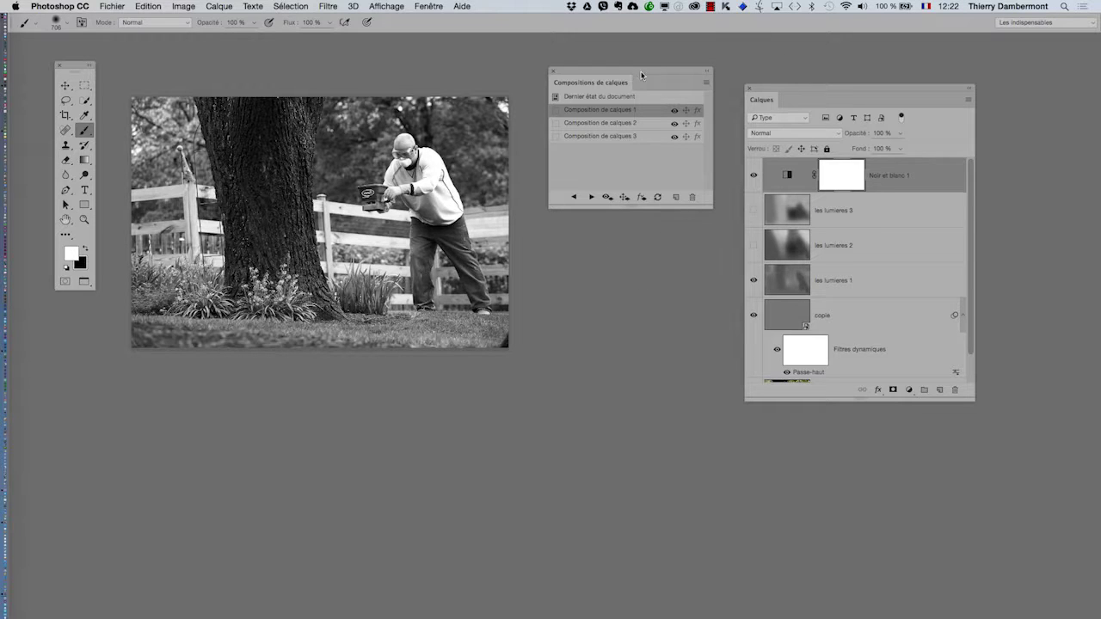
# Switch to the Move tool, then lower the Compositions de calques panel and enlarge it to make room for more comps
pyautogui.click(63, 87)
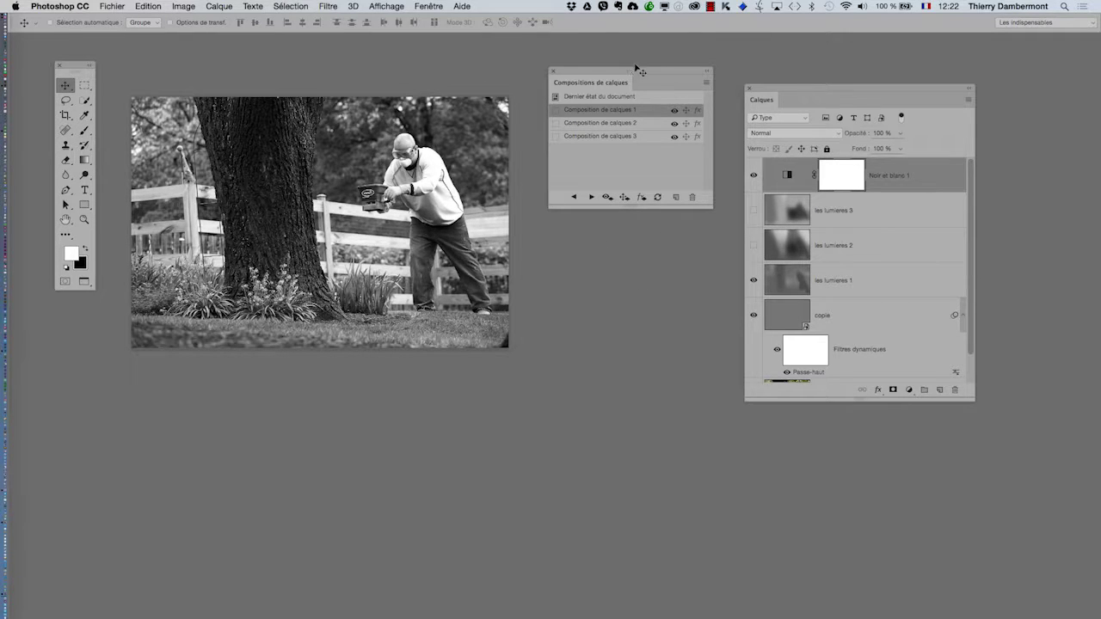
pyautogui.moveTo(635, 74); pyautogui.dragTo(652, 115)
pyautogui.moveTo(729, 248); pyautogui.dragTo(733, 272)
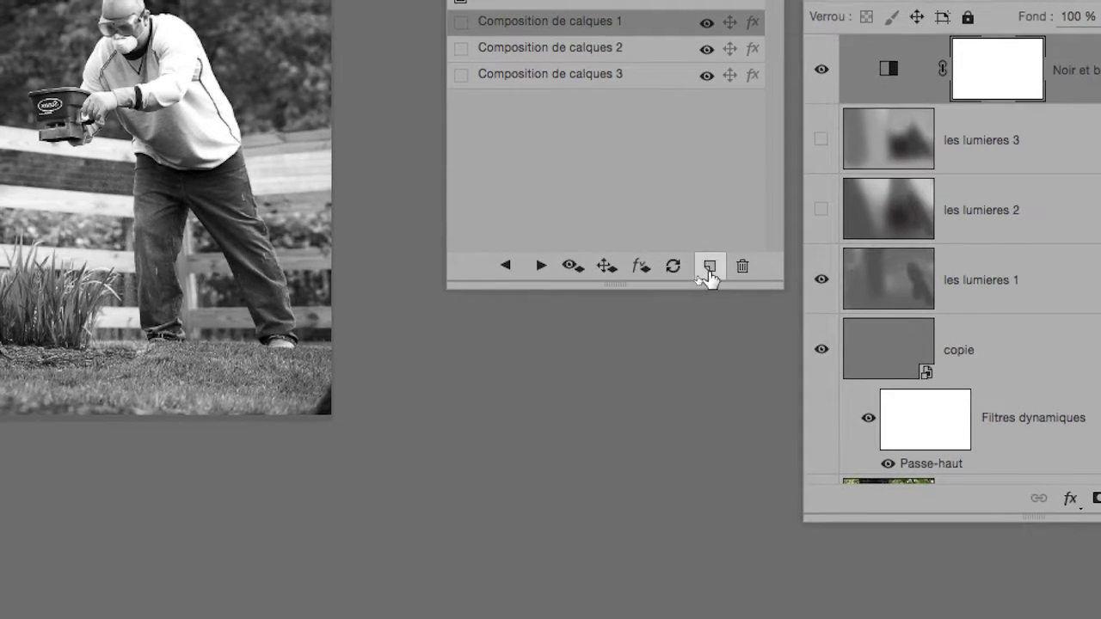
# Record the black-and-white state with "les lumieres 1" as a layer comp named "lum 1 ng", storing visibility only
pyautogui.click(709, 269)
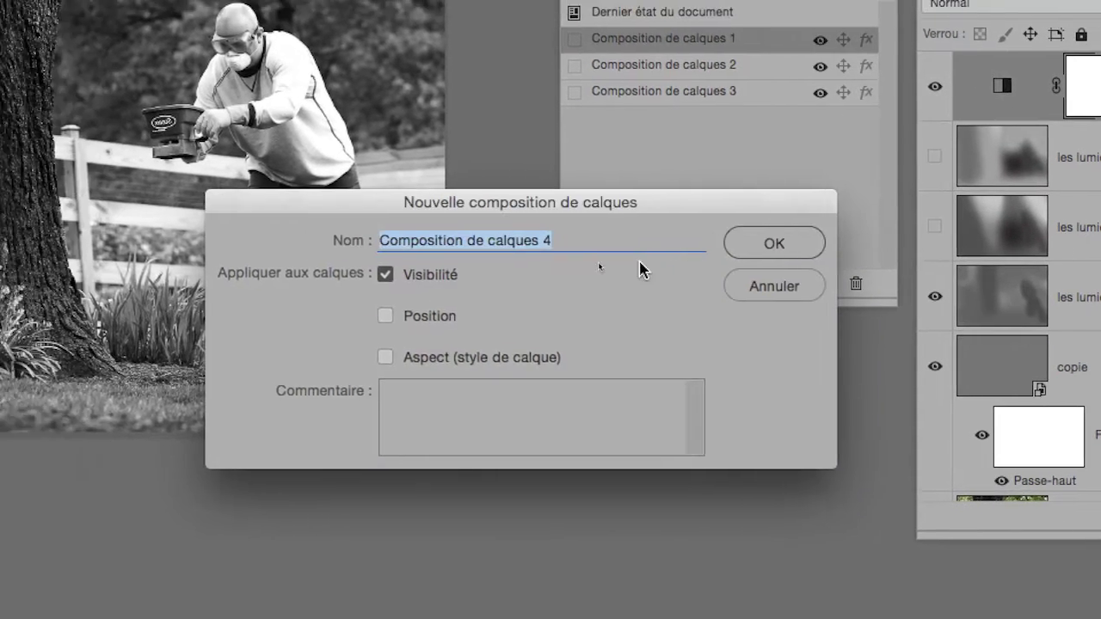
pyautogui.write('lum 1 ')
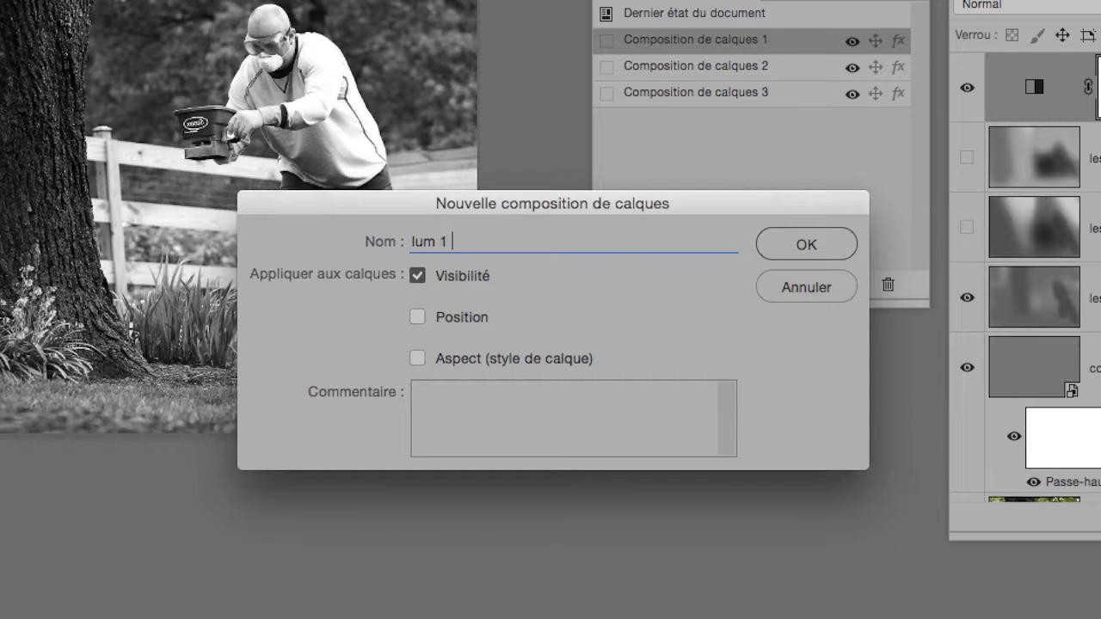
pyautogui.write('ng')
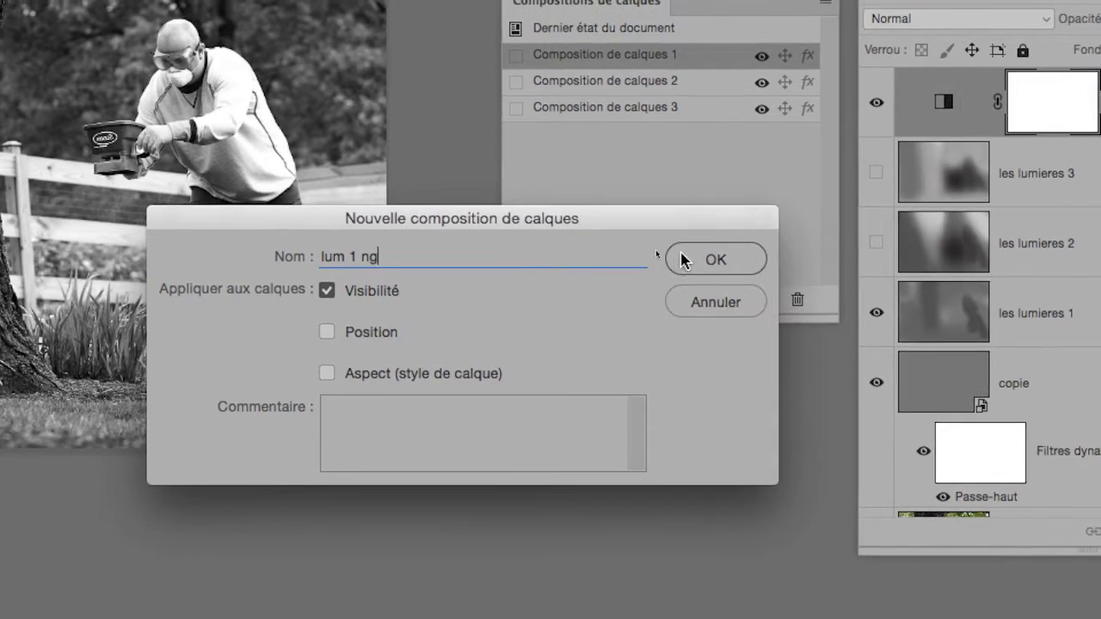
pyautogui.click(774, 246)
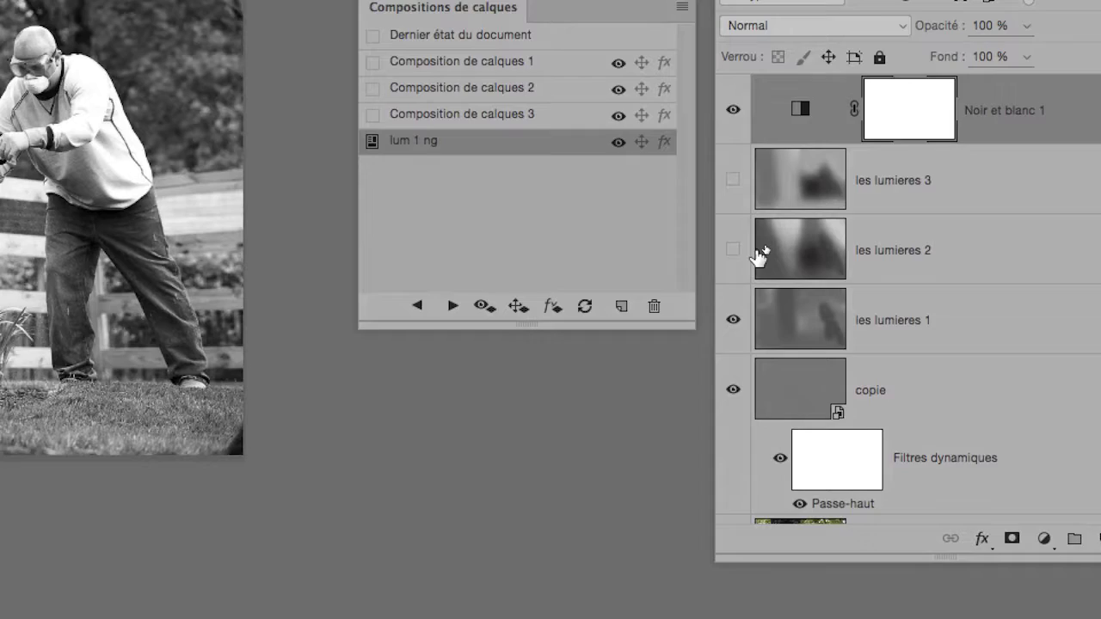
# Show "les lumieres 2", hide "les lumieres 1", and record this state as layer comp "lum 2 ng", storing visibility only
pyautogui.click(856, 244)
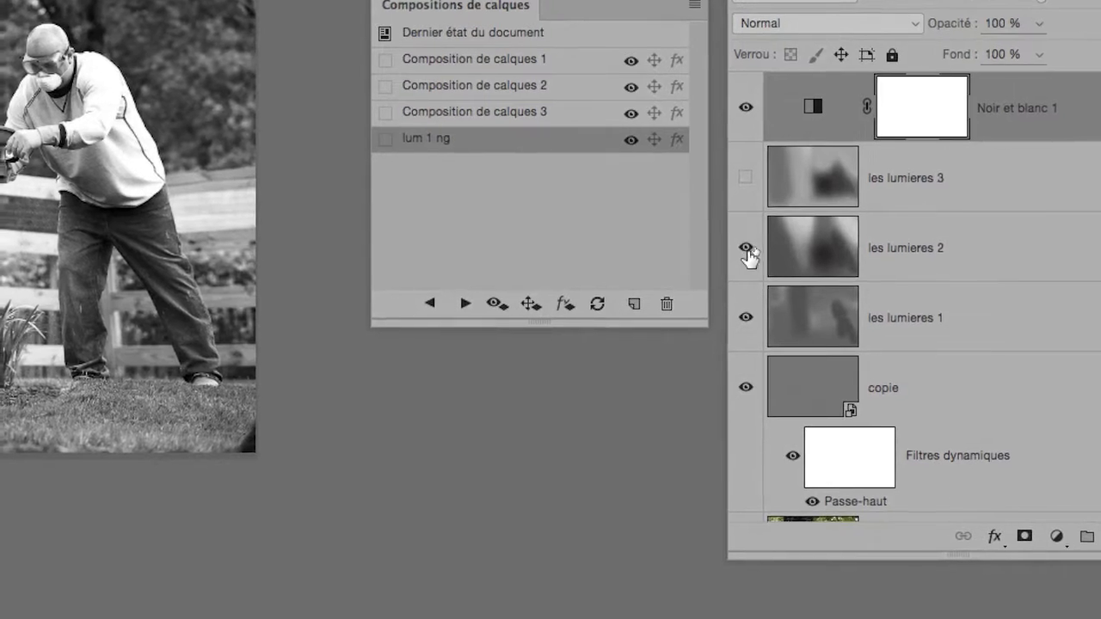
pyautogui.click(856, 313)
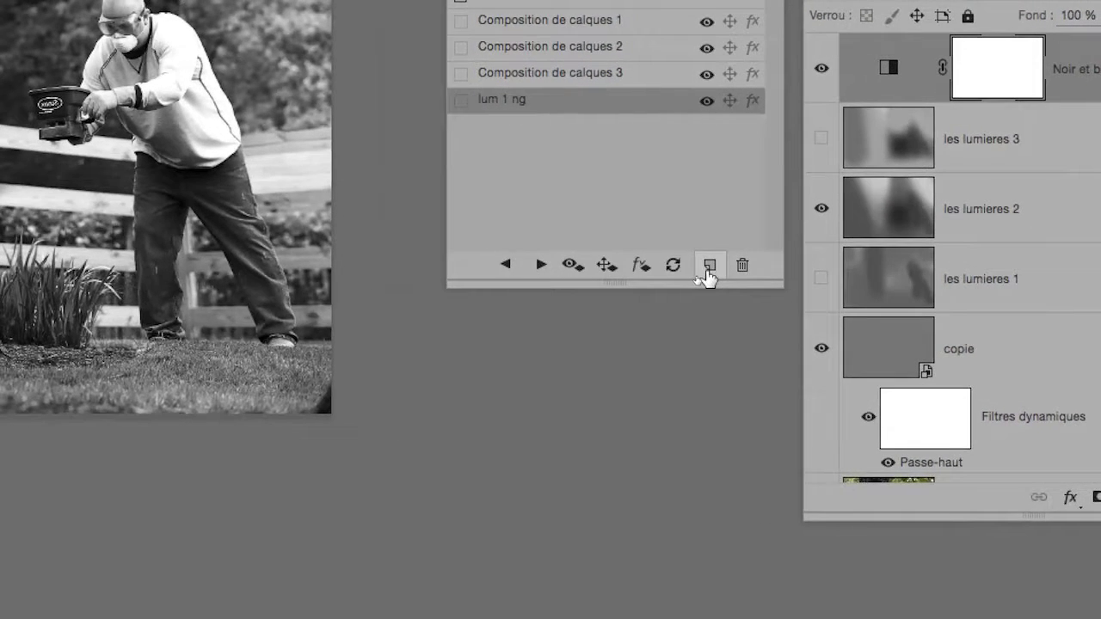
pyautogui.click(635, 261)
pyautogui.write('lum 2 ng')
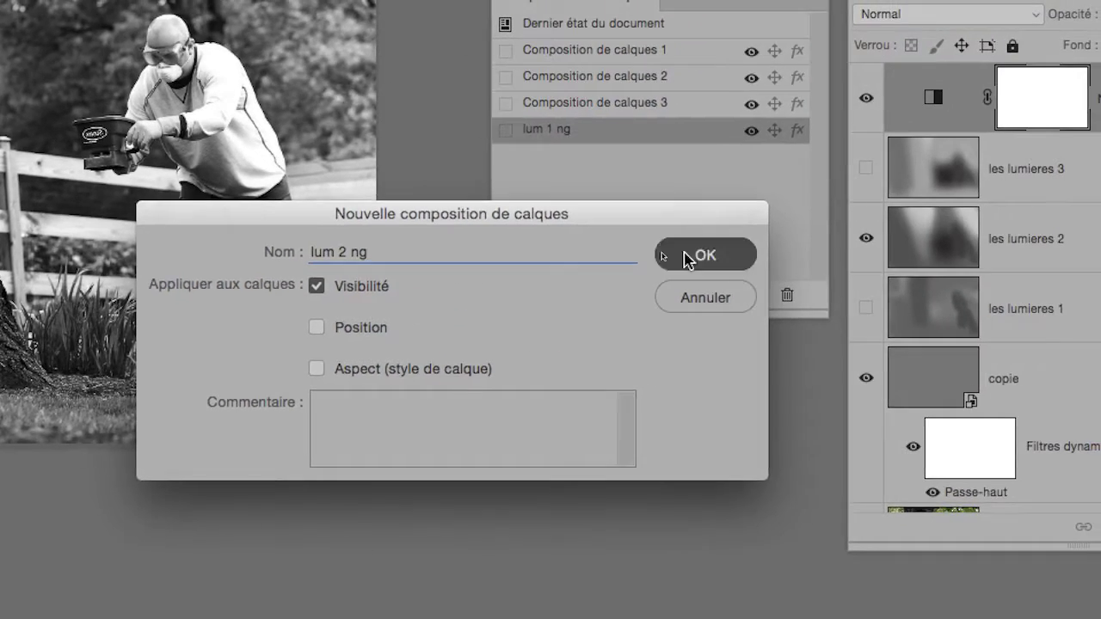
pyautogui.click(850, 234)
# Show "les lumieres 3", hide "les lumieres 2", and record this state as layer comp "lum 3 ng", storing visibility only
pyautogui.click(747, 220)
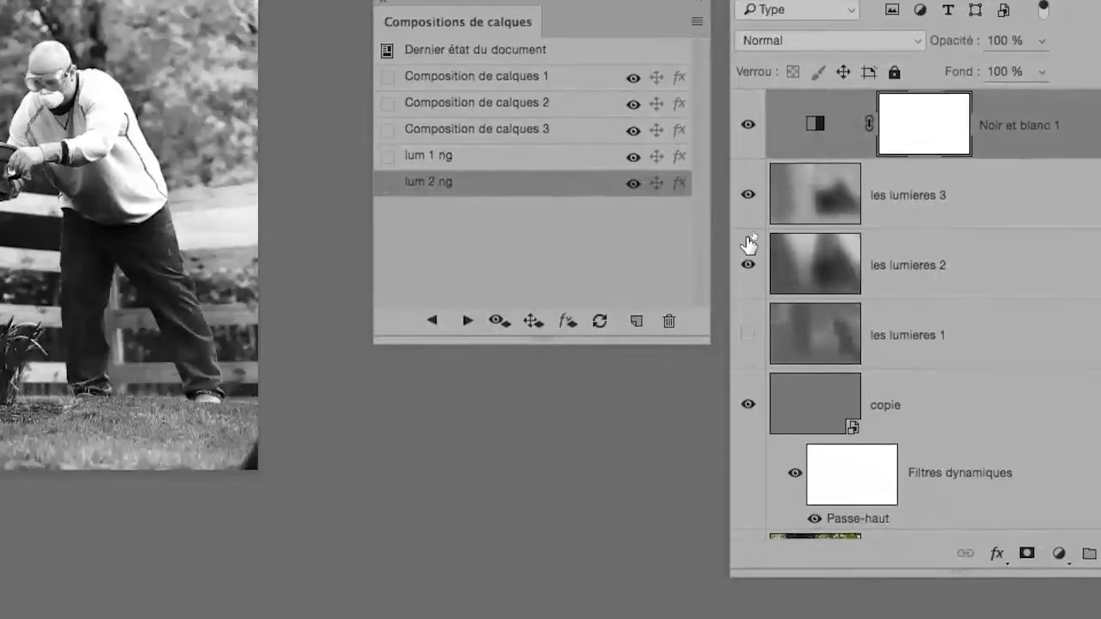
pyautogui.click(748, 288)
pyautogui.click(636, 344)
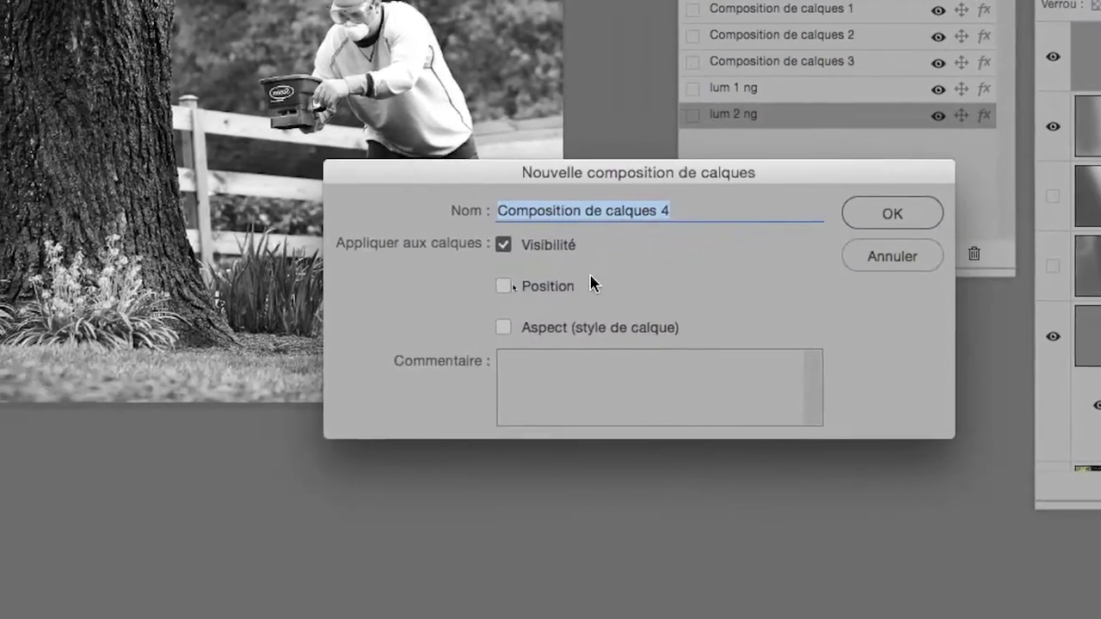
pyautogui.write('lum 3')
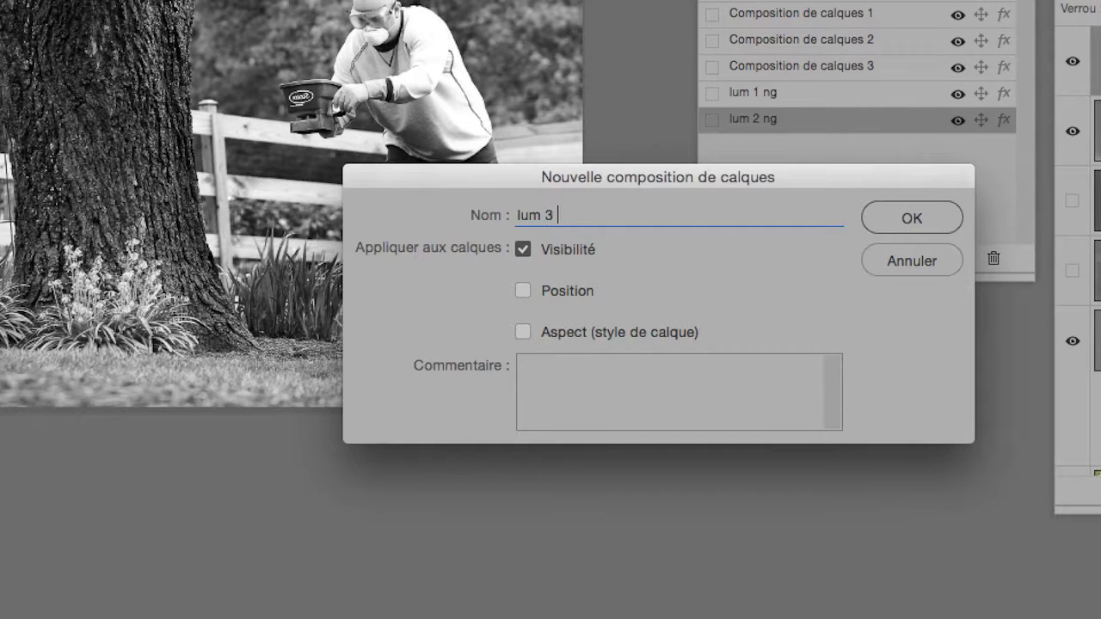
pyautogui.write(' ng')
pyautogui.click(912, 217)
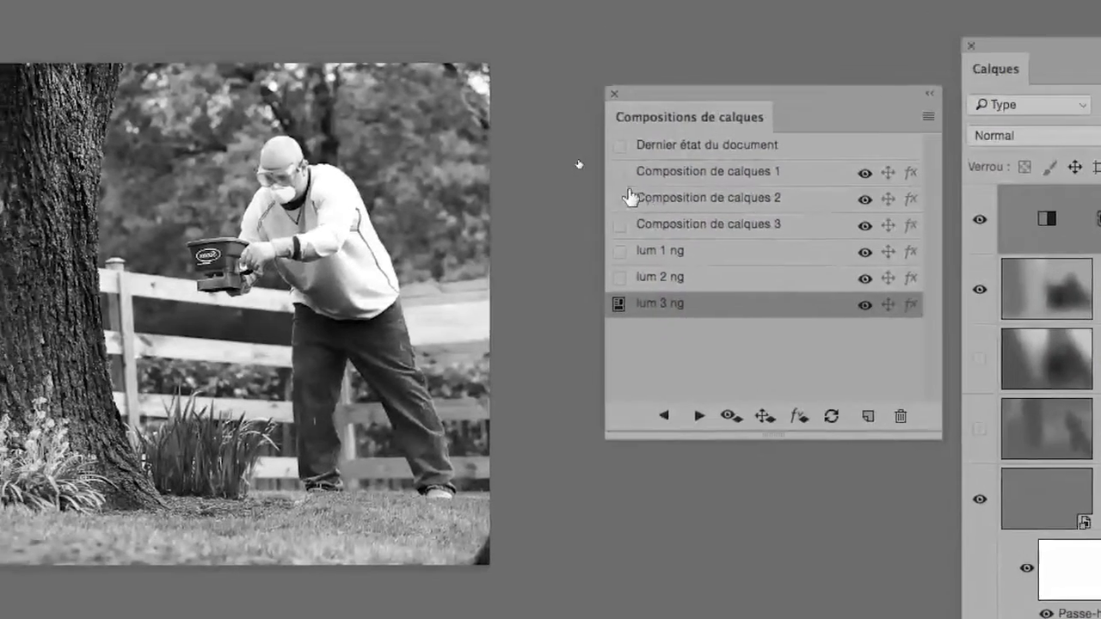
# Compare the colour and black-and-white versions by applying Composition de calques 1 and the three "ng" comps in turn, ending on "lum 3 ng"
pyautogui.click(523, 92)
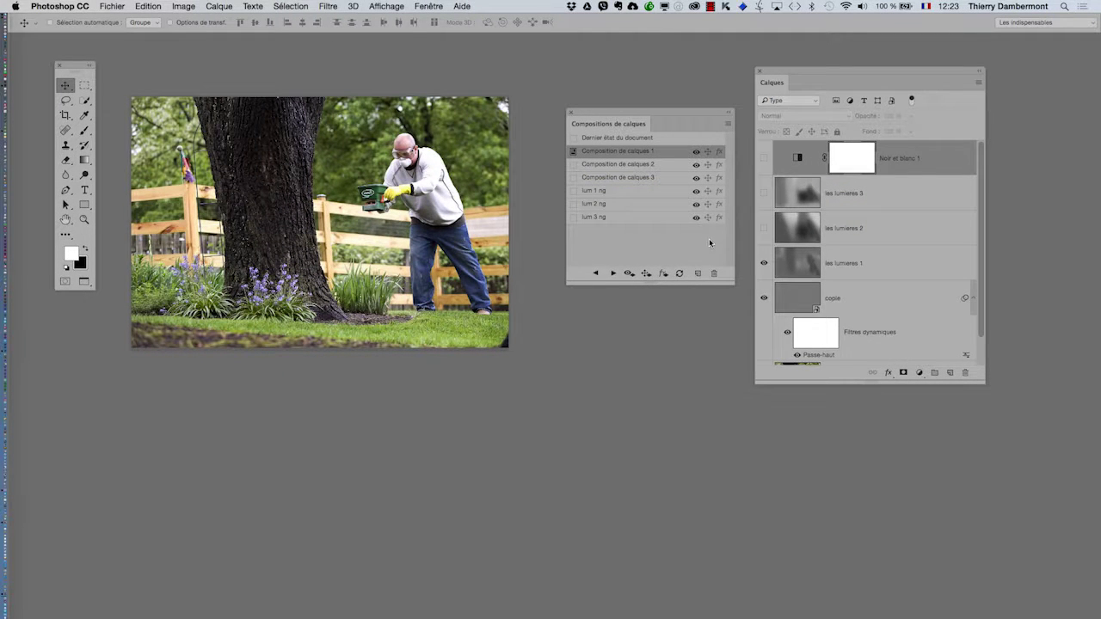
pyautogui.click(575, 192)
pyautogui.scroll(2, 382, 181)
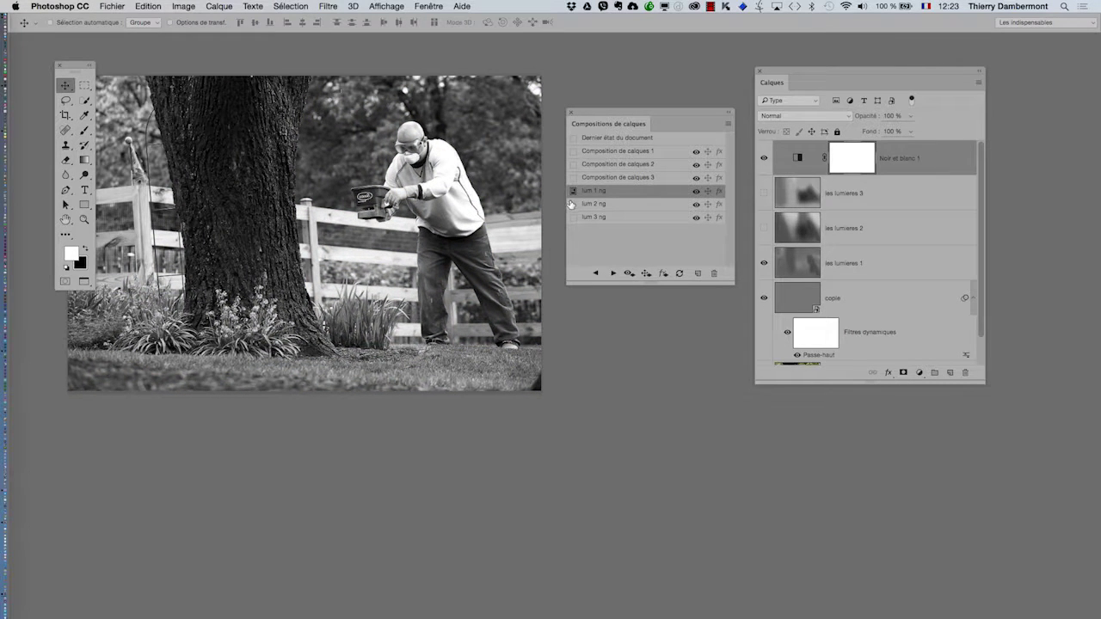
pyautogui.click(572, 205)
pyautogui.click(574, 220)
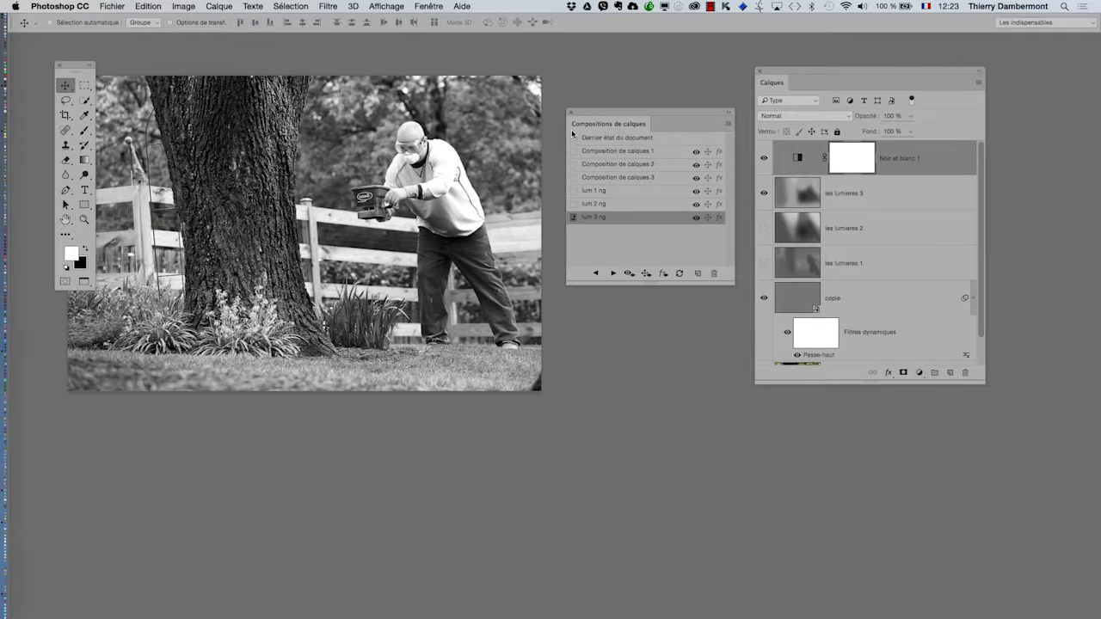
# Reposition the image and both panels so that none overlap, and select the "copie" layer
pyautogui.moveTo(591, 118); pyautogui.dragTo(623, 111)
pyautogui.moveTo(473, 175); pyautogui.dragTo(520, 175)
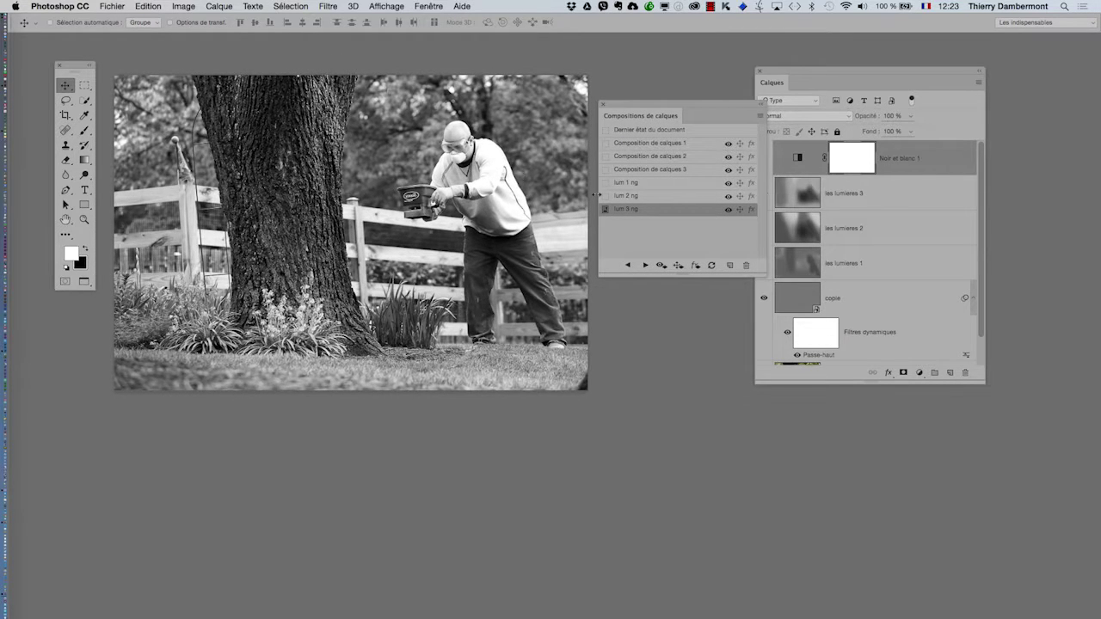
pyautogui.moveTo(772, 74); pyautogui.dragTo(791, 74)
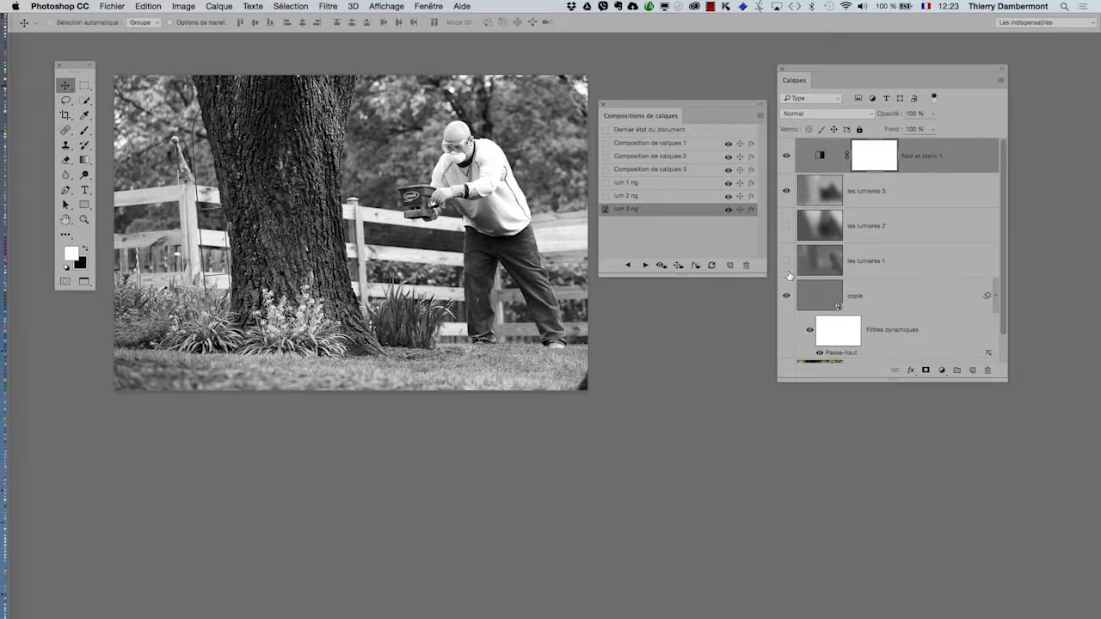
pyautogui.click(900, 296)
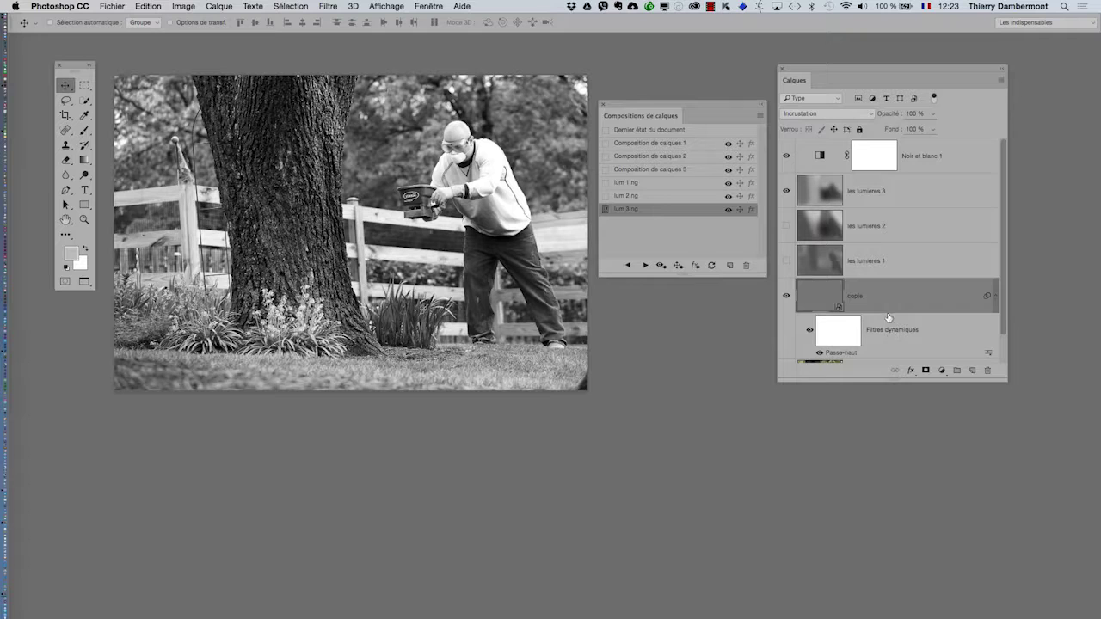
# Select the "les lumieres 1" layer and review the options for a new layer comp, cancelling without creating one
pyautogui.click(879, 272)
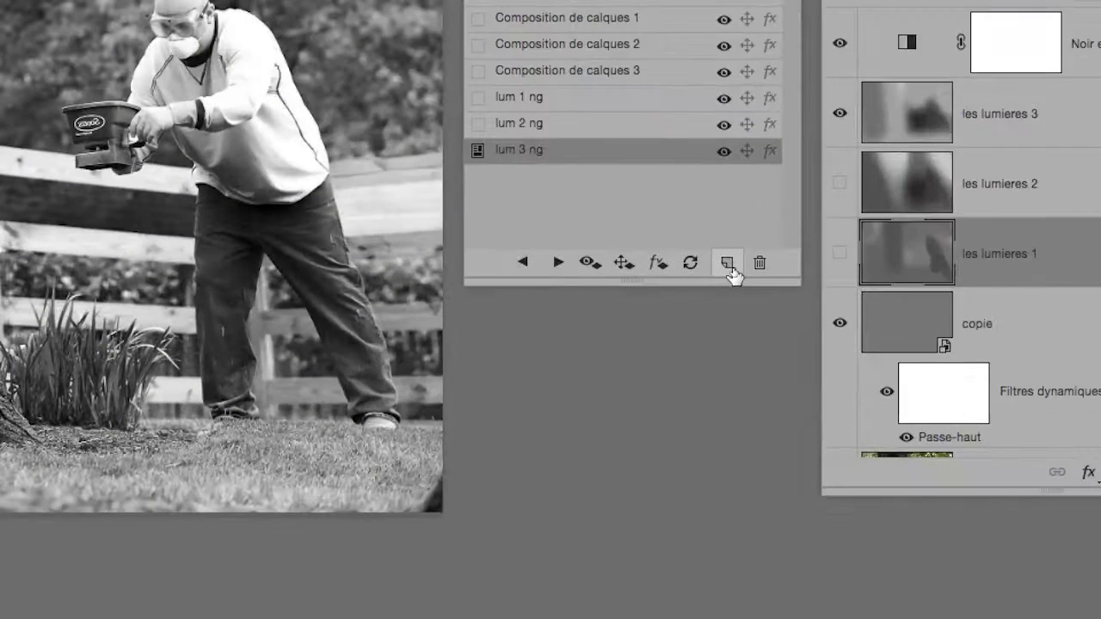
pyautogui.click(731, 266)
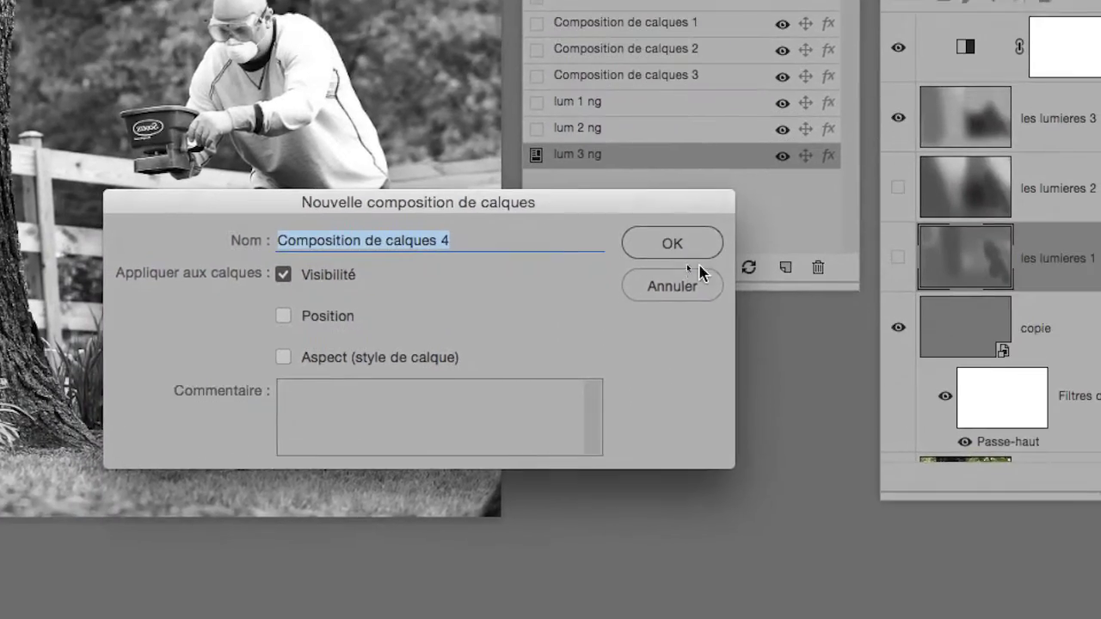
pyautogui.click(693, 284)
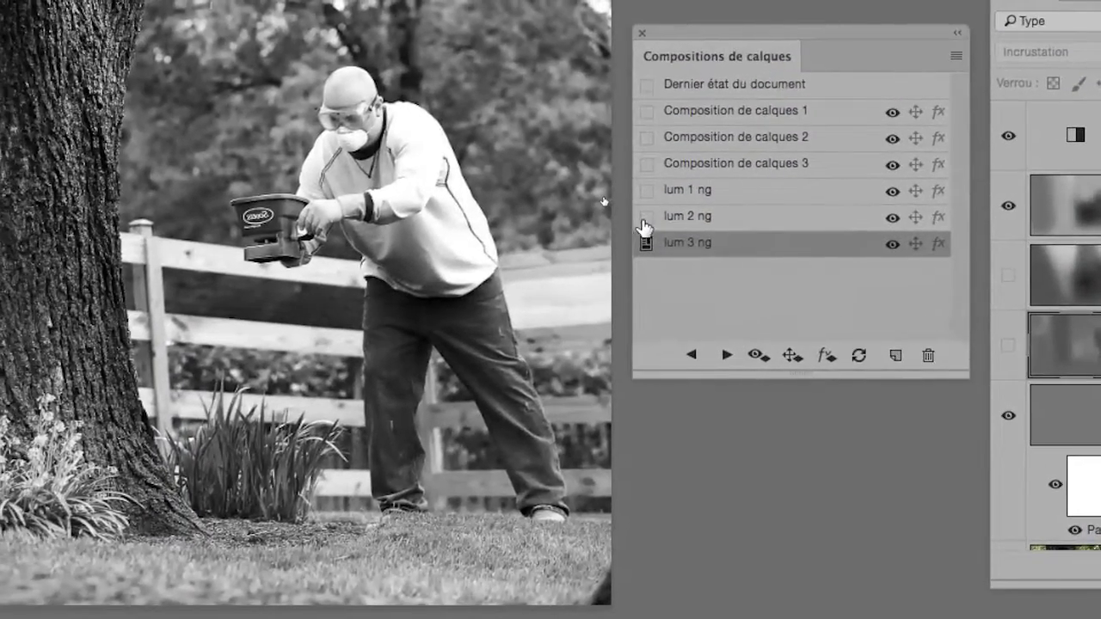
# Compare the three black-and-white lighting variants by applying "lum 1 ng", "lum 2 ng" and "lum 3 ng" back and forth, ending on "lum 3 ng"
pyautogui.click(644, 218)
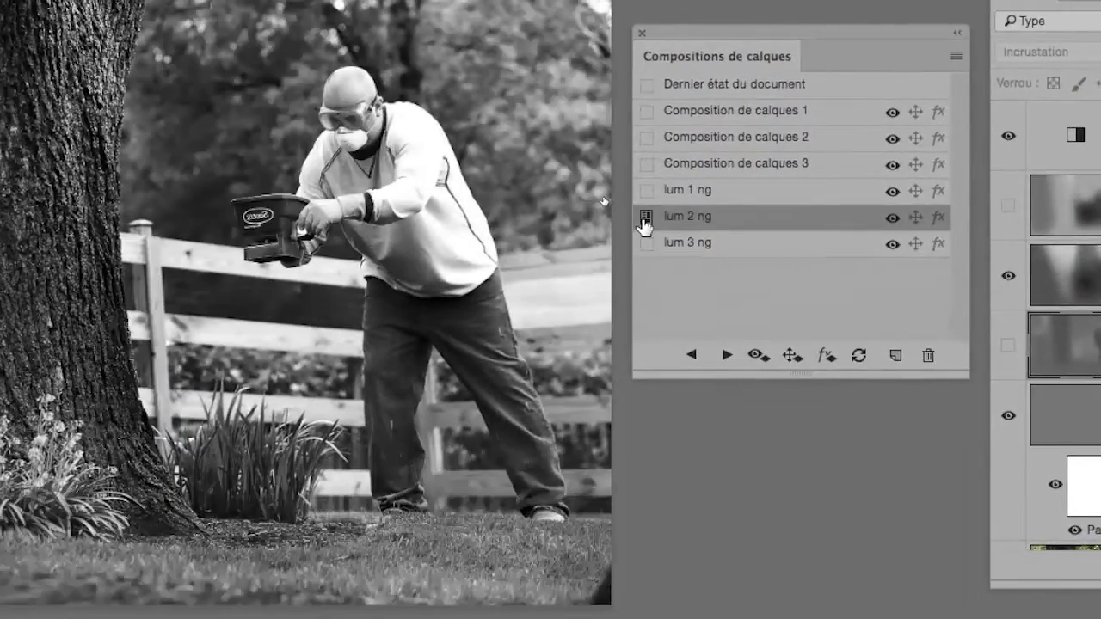
pyautogui.click(644, 191)
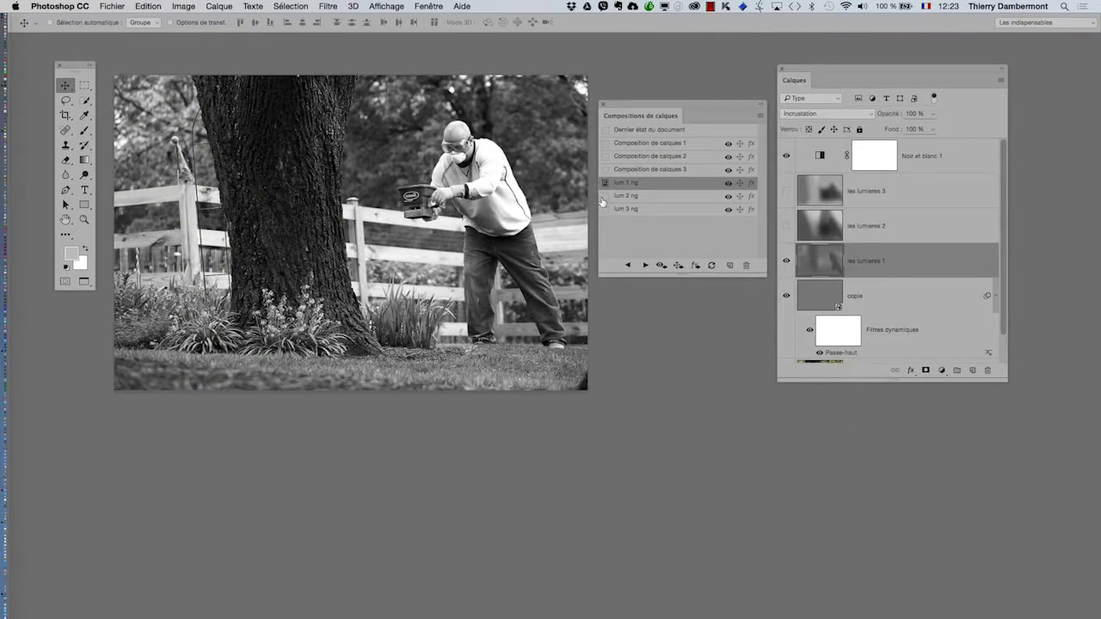
pyautogui.click(604, 199)
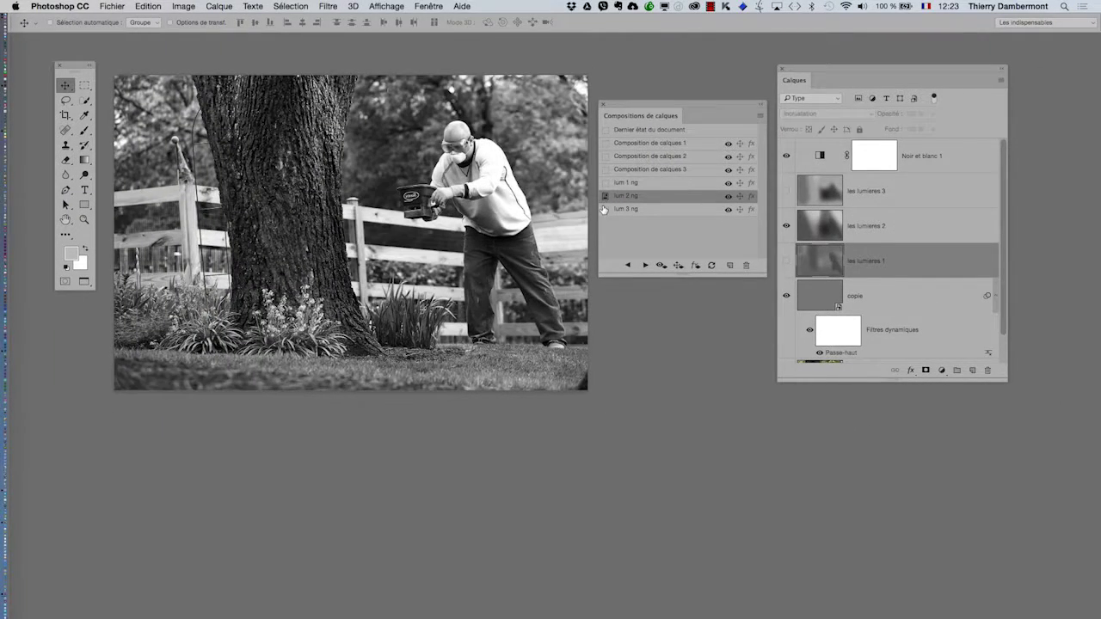
pyautogui.click(604, 211)
pyautogui.click(605, 197)
pyautogui.click(605, 184)
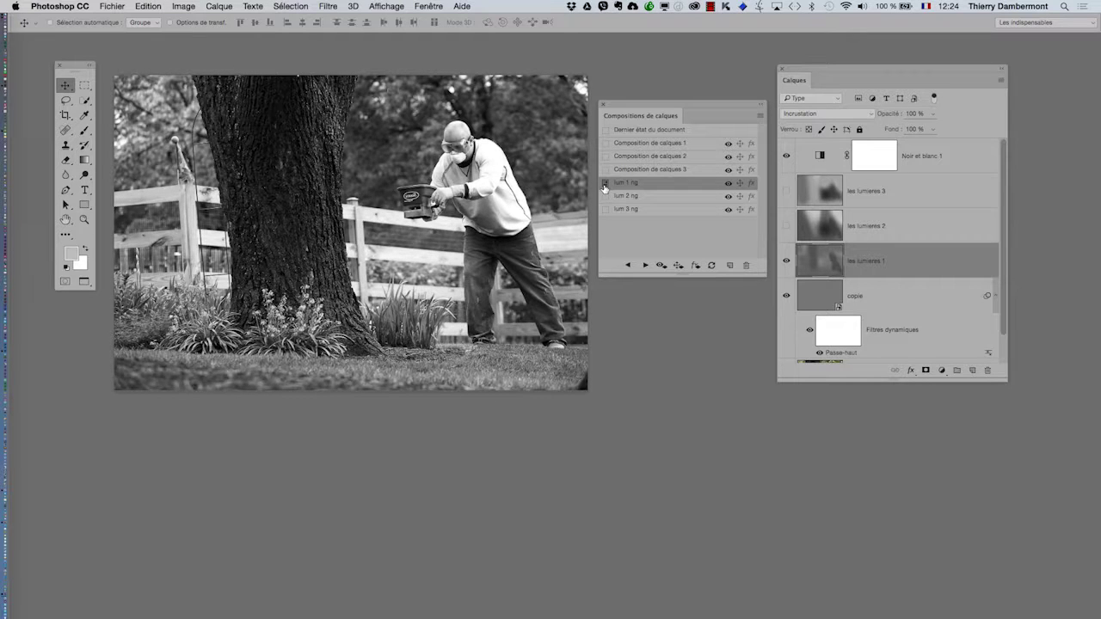
pyautogui.click(605, 197)
pyautogui.click(605, 211)
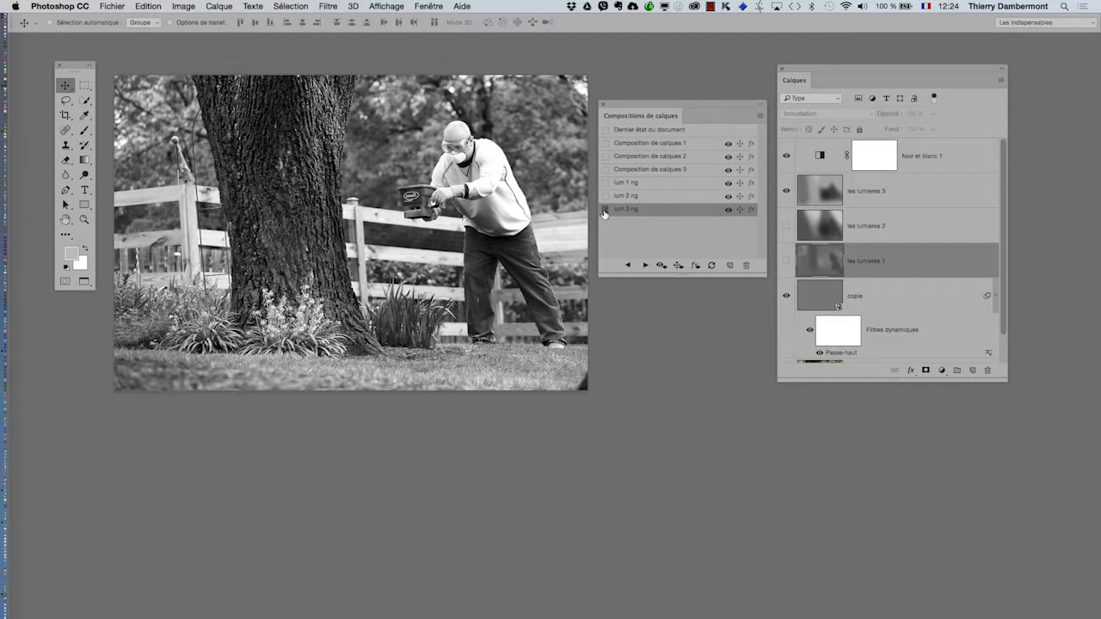
# Compare the second lighting in colour and black and white by applying Composition de calques 2 and "lum 2 ng", then deselect the comp
pyautogui.click(605, 158)
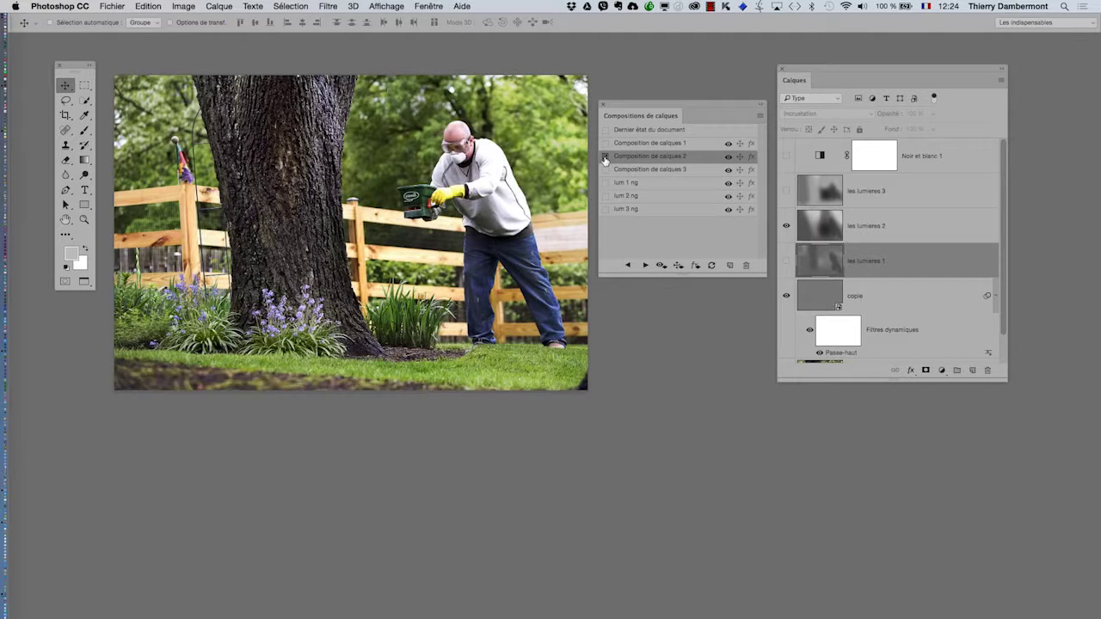
pyautogui.click(606, 196)
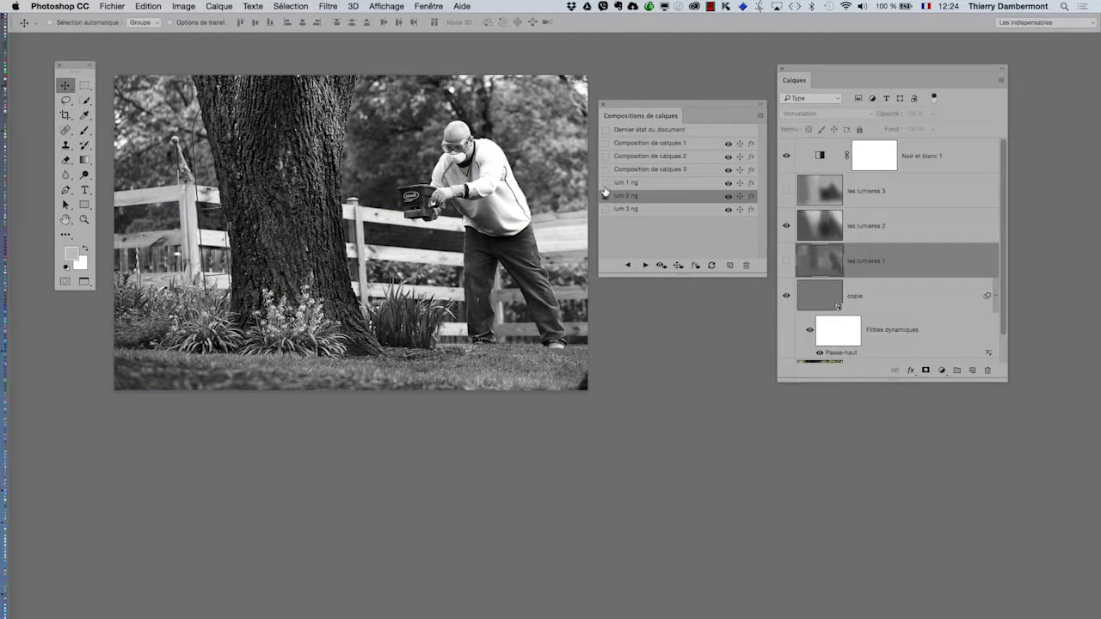
pyautogui.click(635, 230)
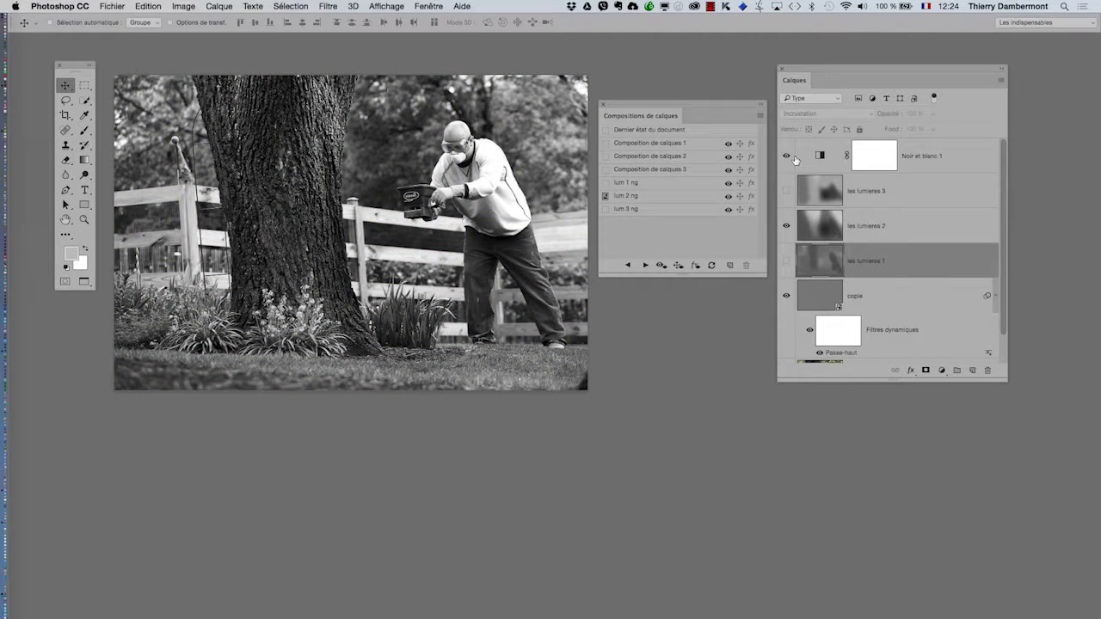
# Compare the three colour lighting variants by applying Composition de calques 1, 2 and 3 in turn
pyautogui.click(605, 143)
pyautogui.click(605, 156)
pyautogui.click(605, 170)
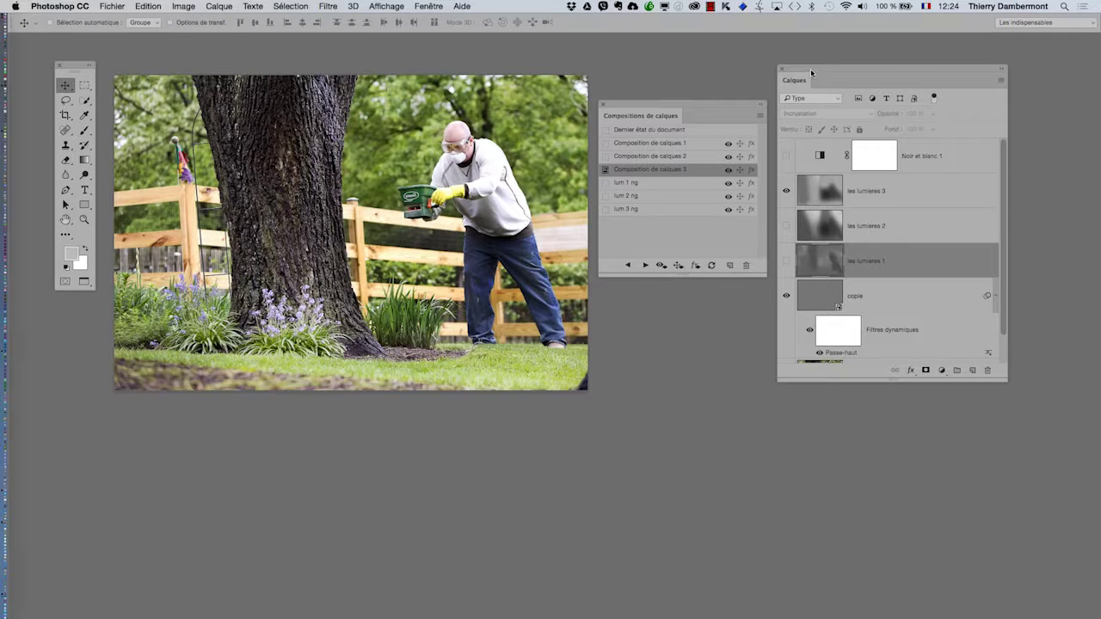
# Move the Calques panel slightly away from the layer comps, and view all six comps in order from Composition de calques 1 to "lum 3 ng"
pyautogui.moveTo(810, 68); pyautogui.dragTo(827, 65)
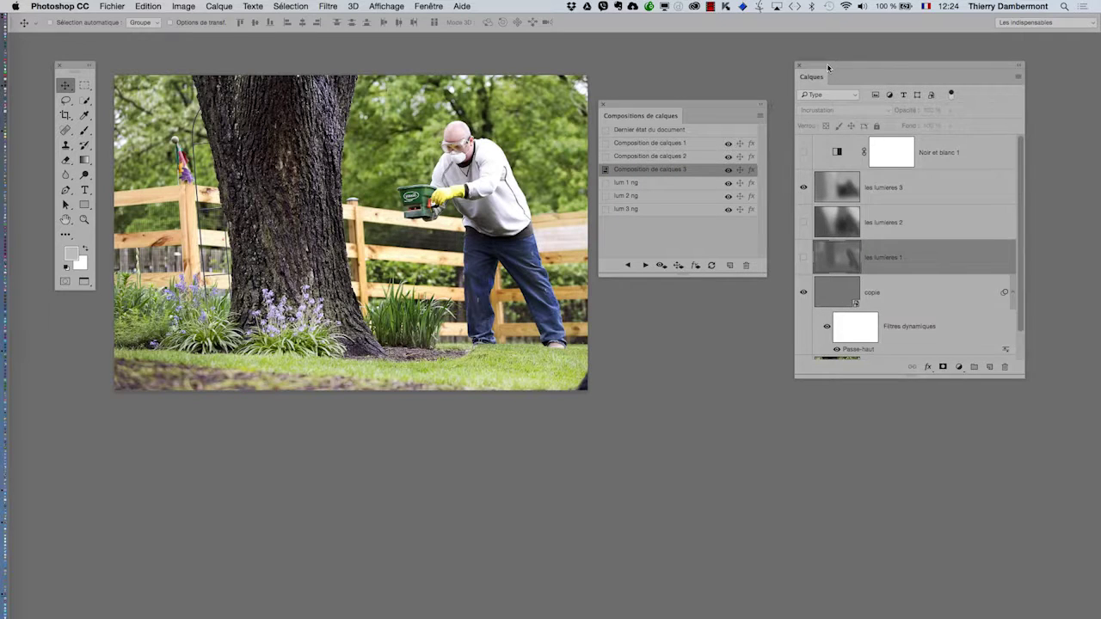
pyautogui.click(607, 145)
pyautogui.click(606, 156)
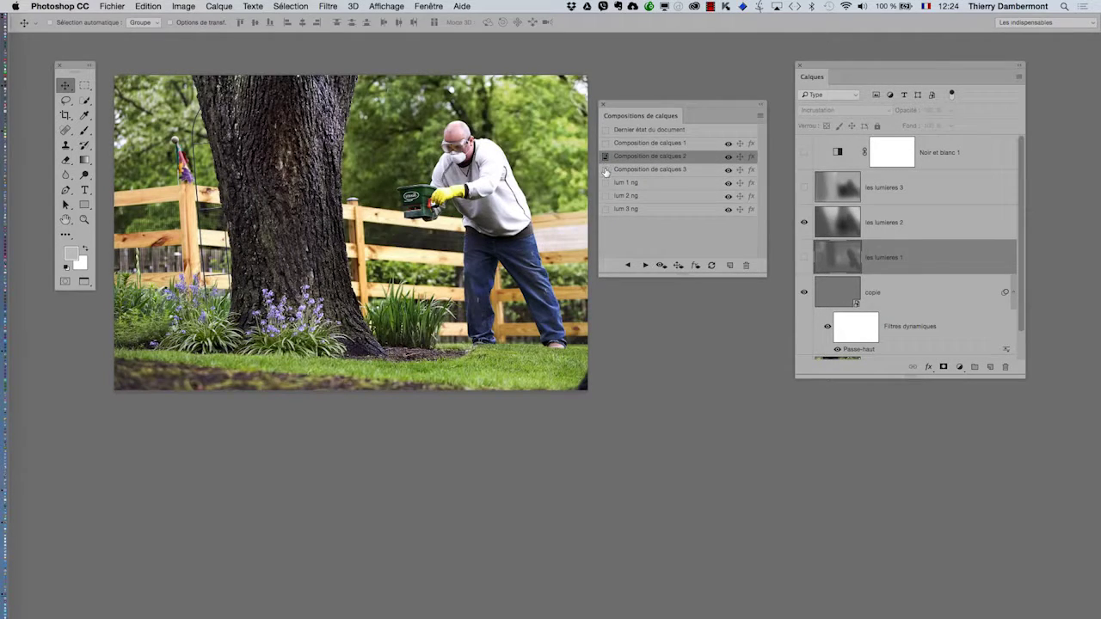
pyautogui.click(607, 170)
pyautogui.click(606, 182)
pyautogui.click(607, 196)
pyautogui.click(605, 210)
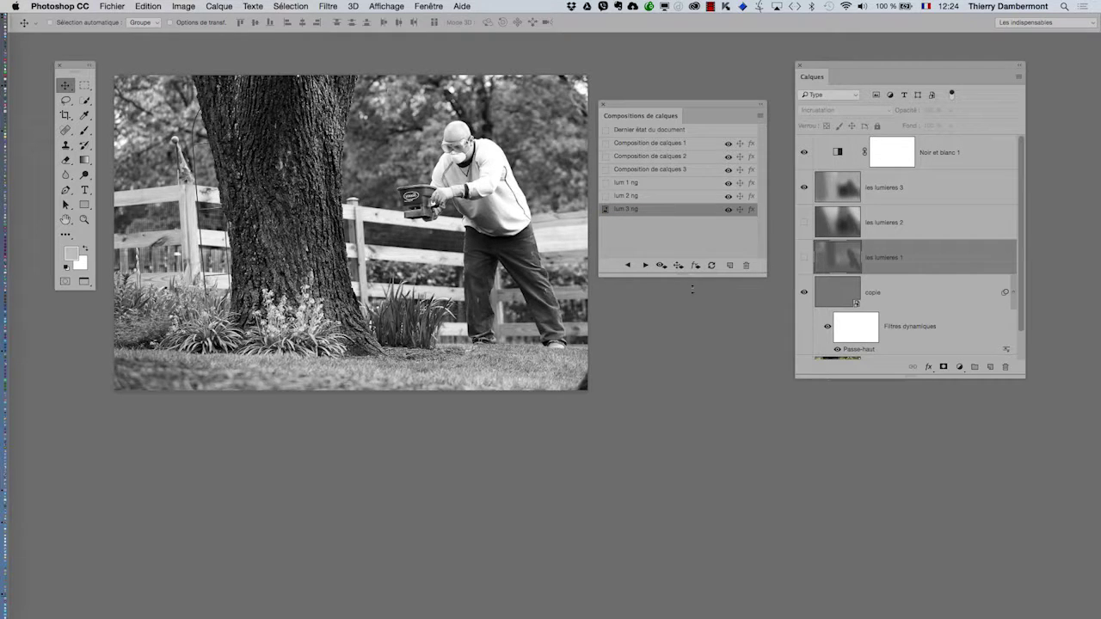
# Apply "lum 1 ng" and return to the colour versions, ending on Composition de calques 1
pyautogui.click(606, 183)
pyautogui.click(606, 156)
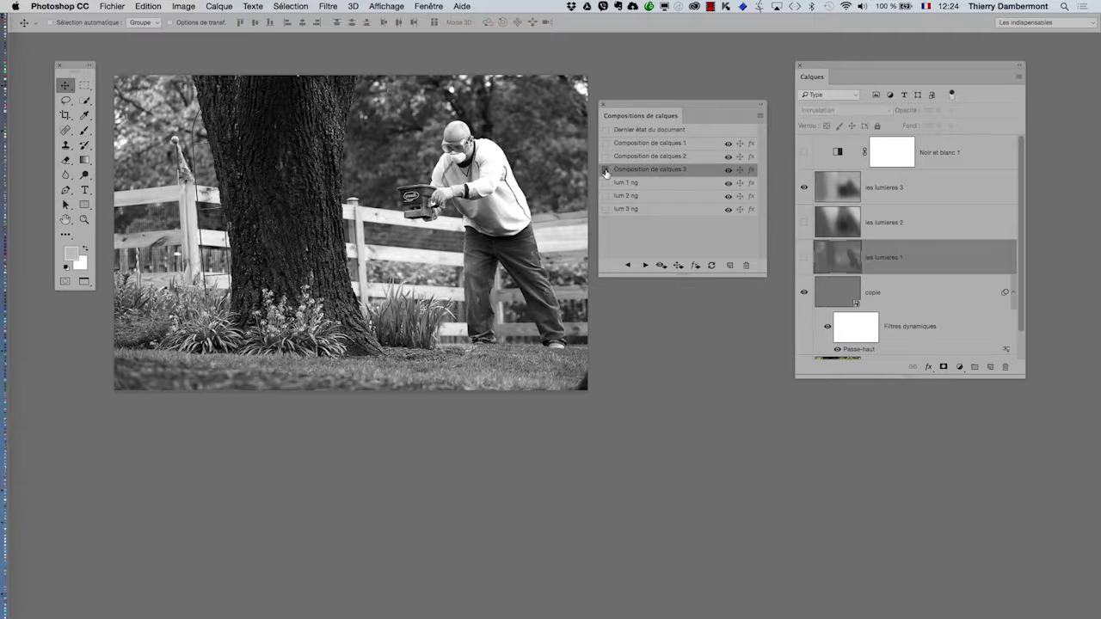
pyautogui.click(606, 144)
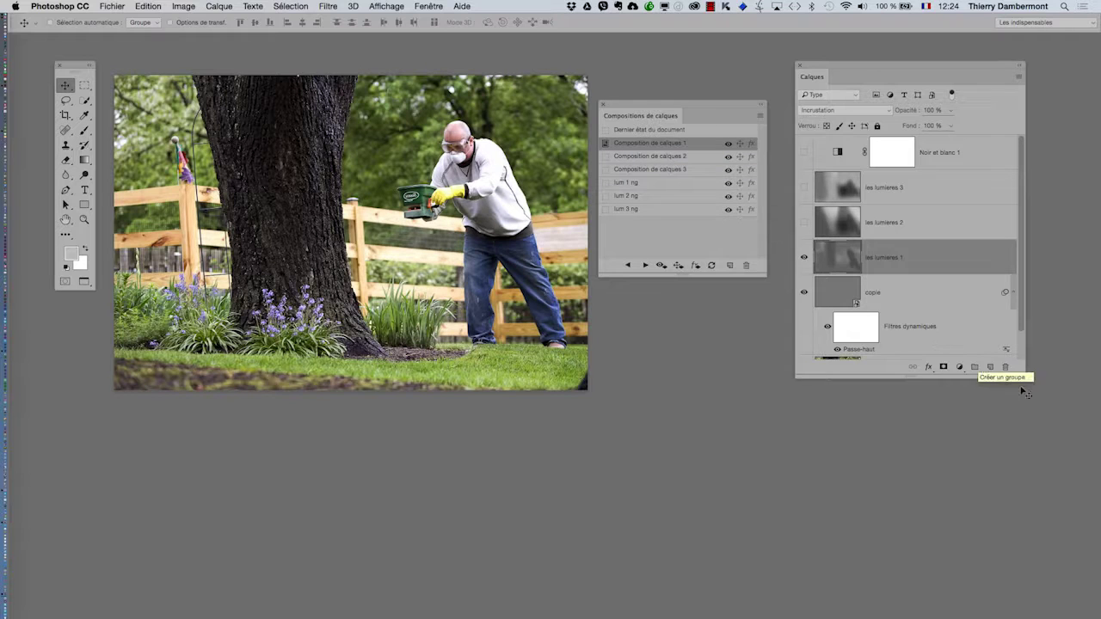
# Enlarge the Calques panel down past the "original" layer and shift it slightly, reviewing the available layer comp commands along the way
pyautogui.moveTo(1023, 374); pyautogui.dragTo(1029, 448)
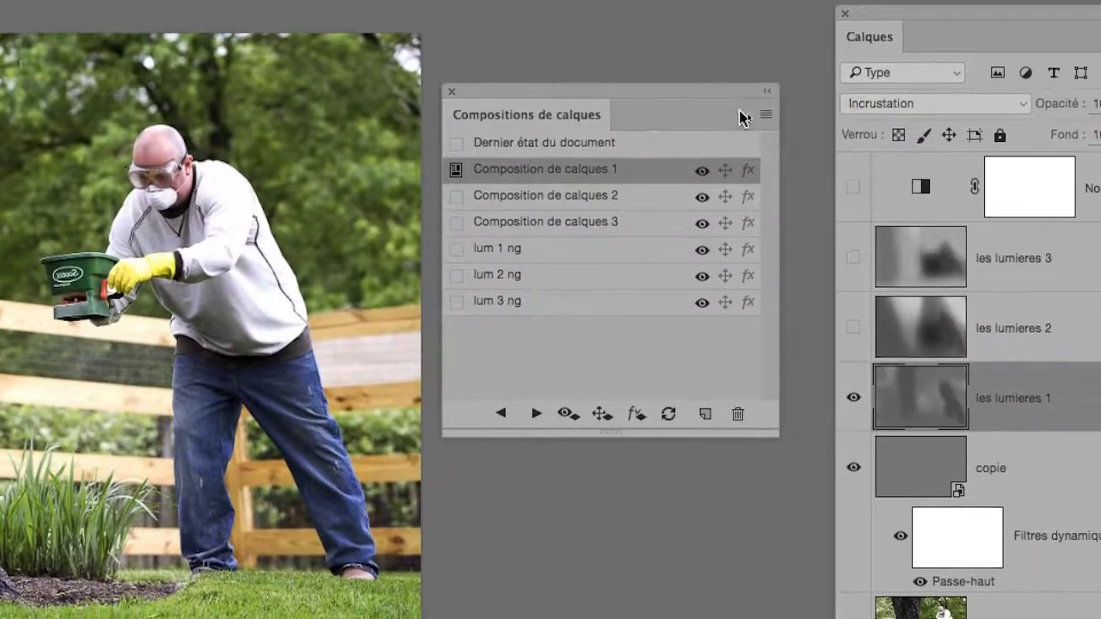
pyautogui.click(765, 114)
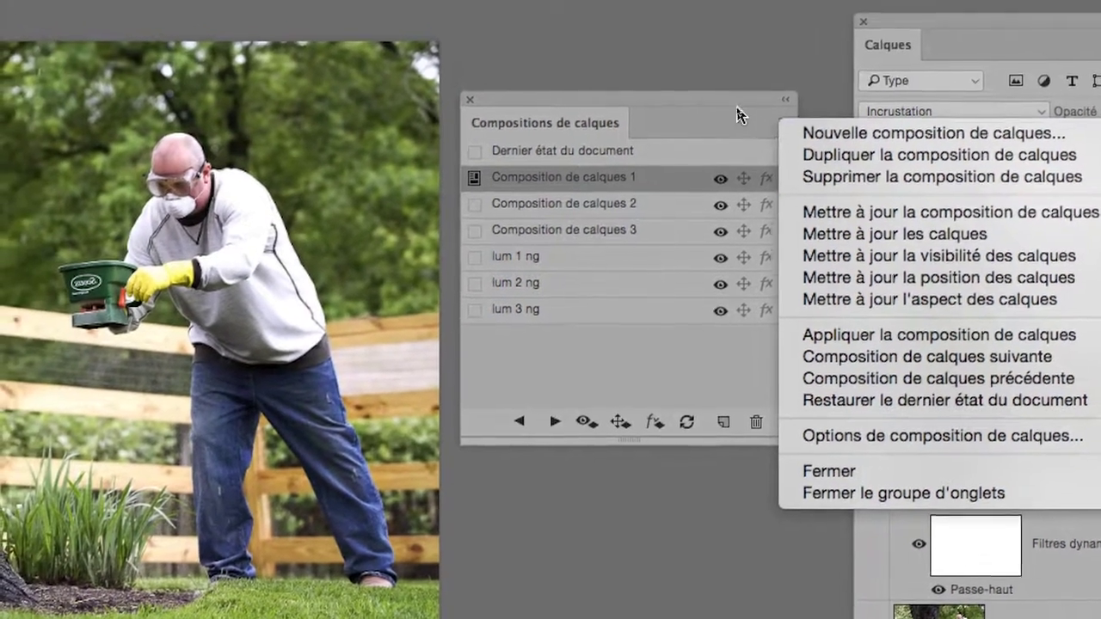
pyautogui.click(680, 44)
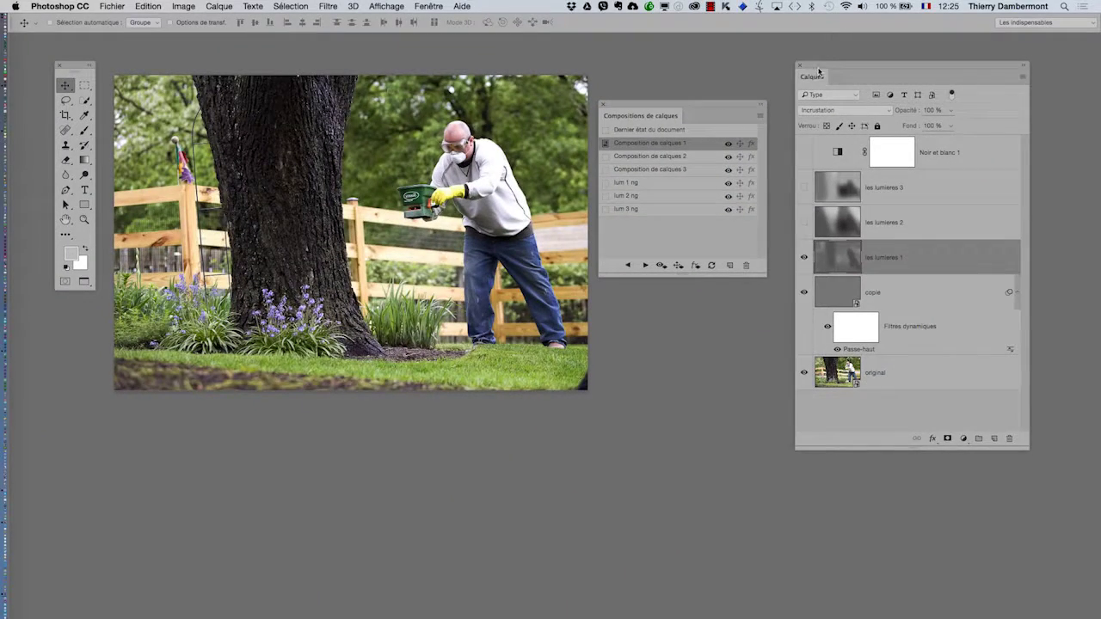
pyautogui.moveTo(819, 72); pyautogui.dragTo(817, 71)
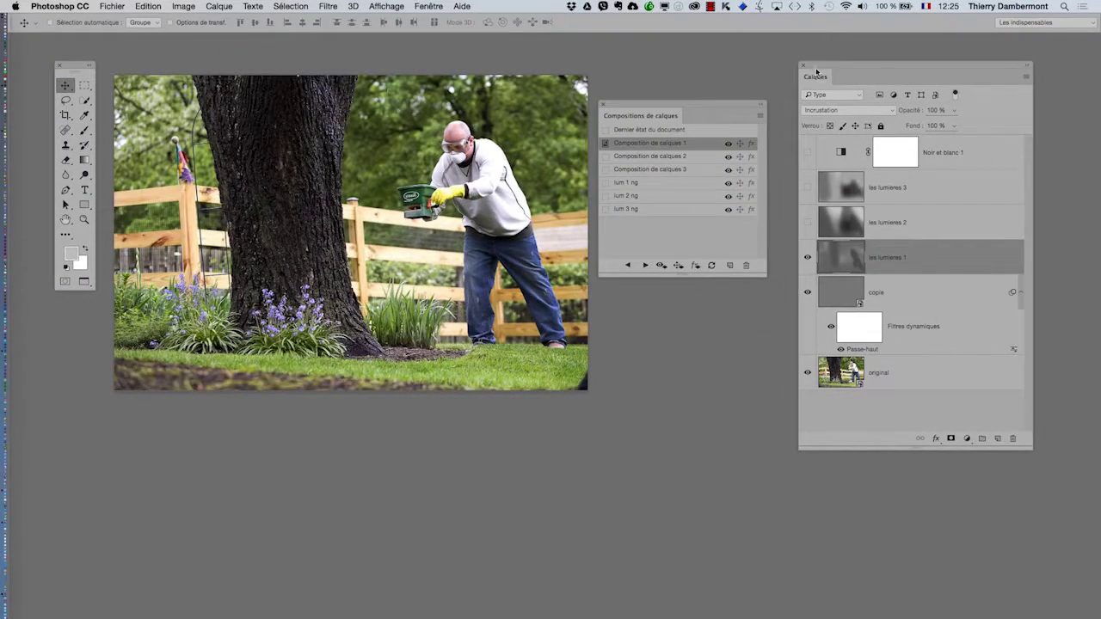